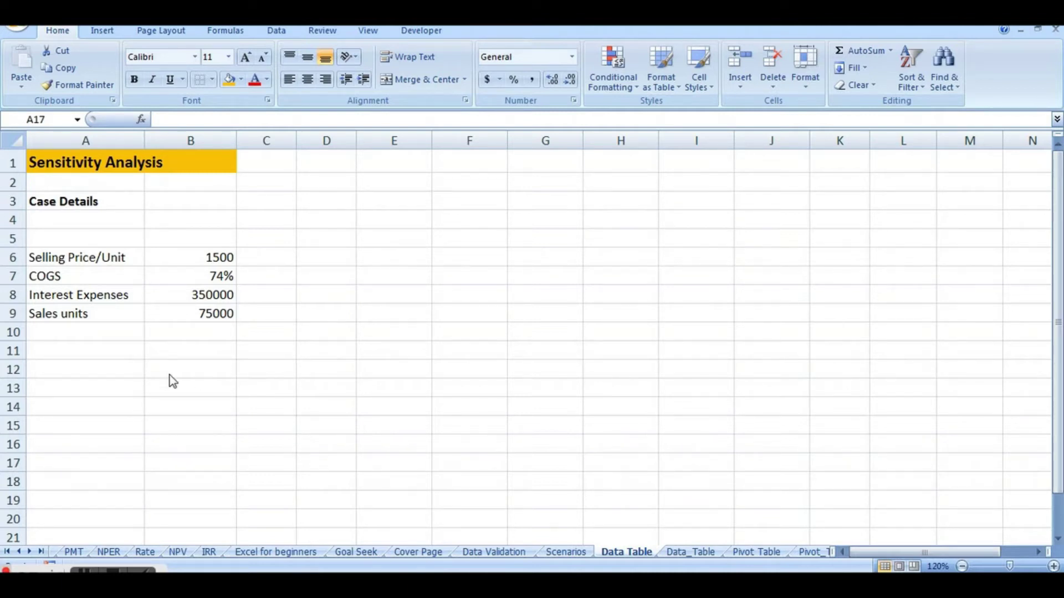
click(105, 345)
click(106, 345)
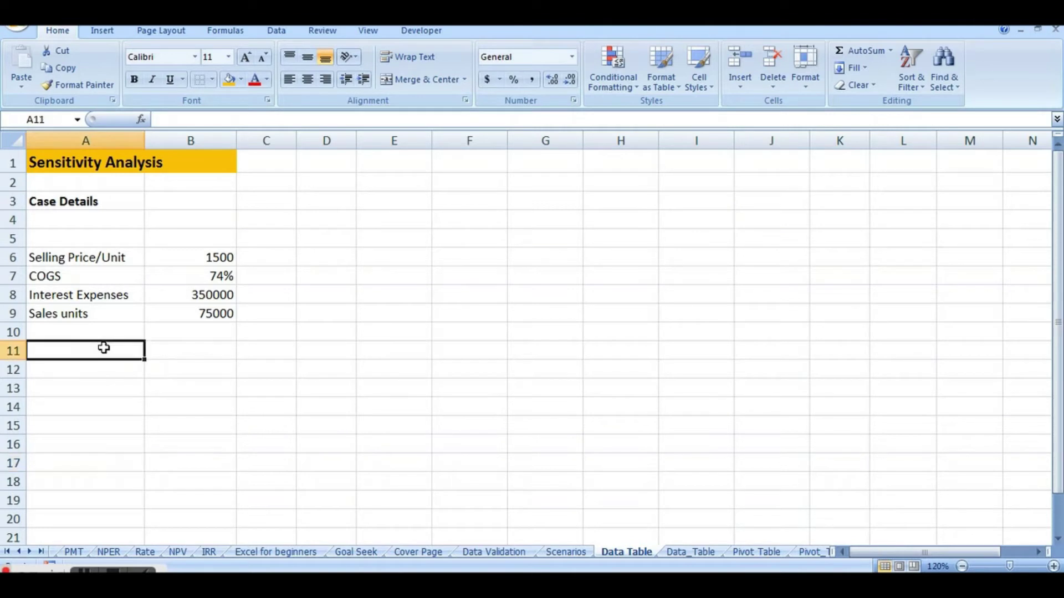
click(220, 256)
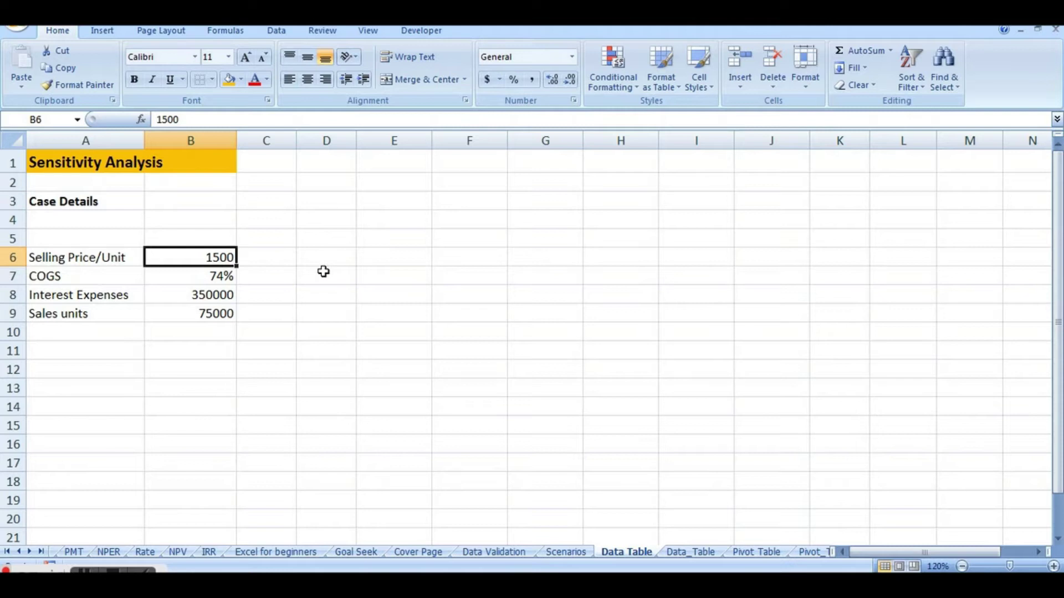
click(223, 278)
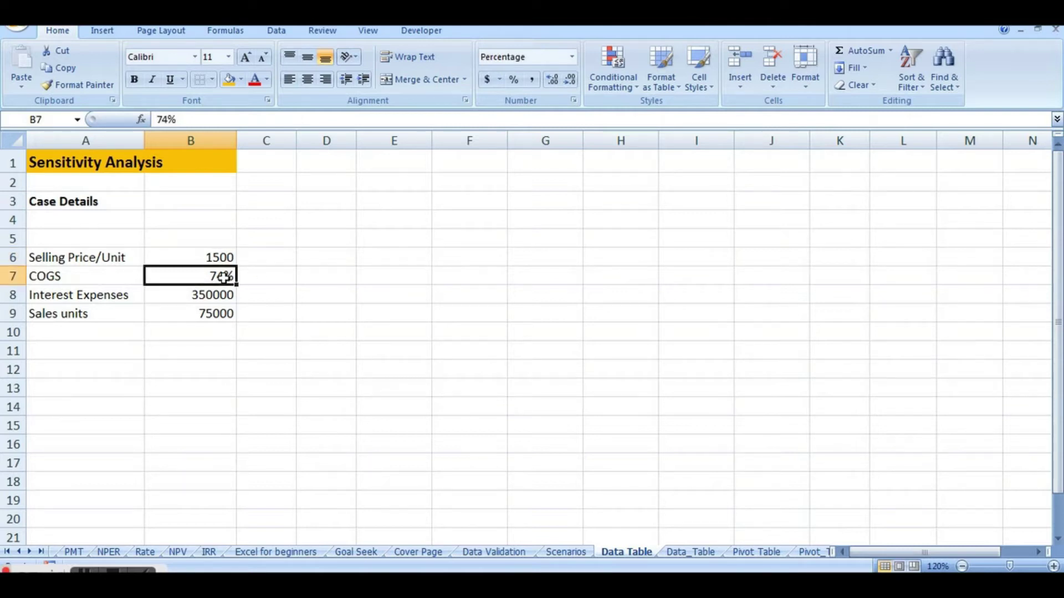
Label A12 "Sales" and calculate it in B12 as selling price times sales units with =B6*B9
click(108, 370)
text(Sa)
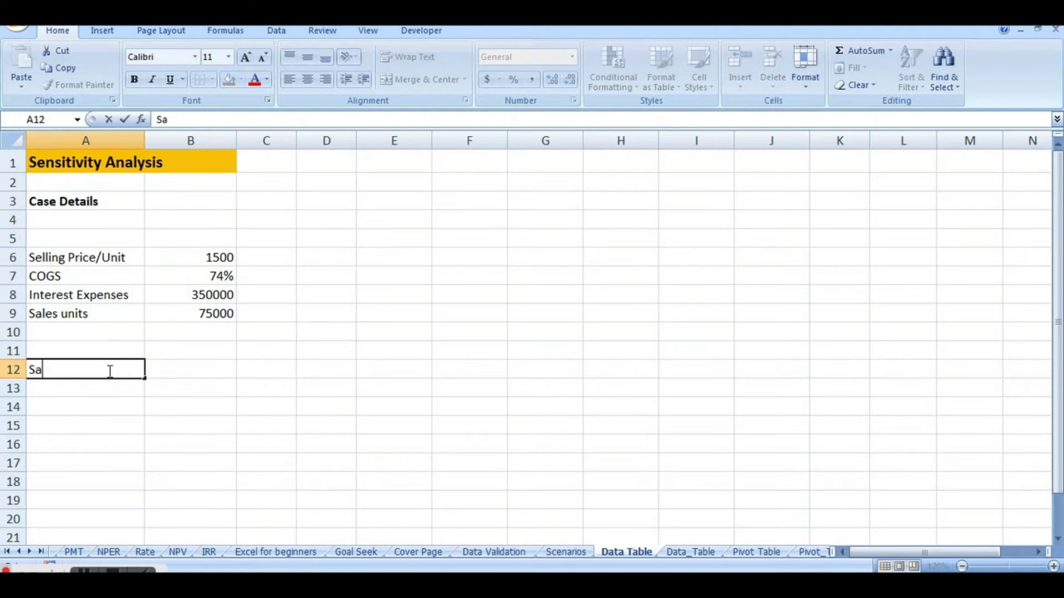
text(les)
key(Return)
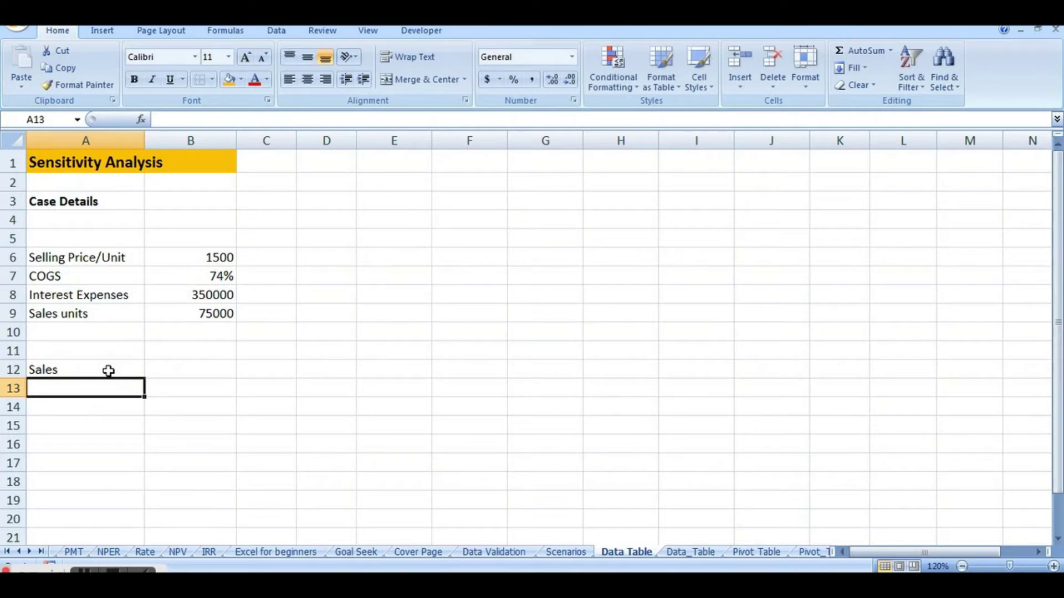
key(Right)
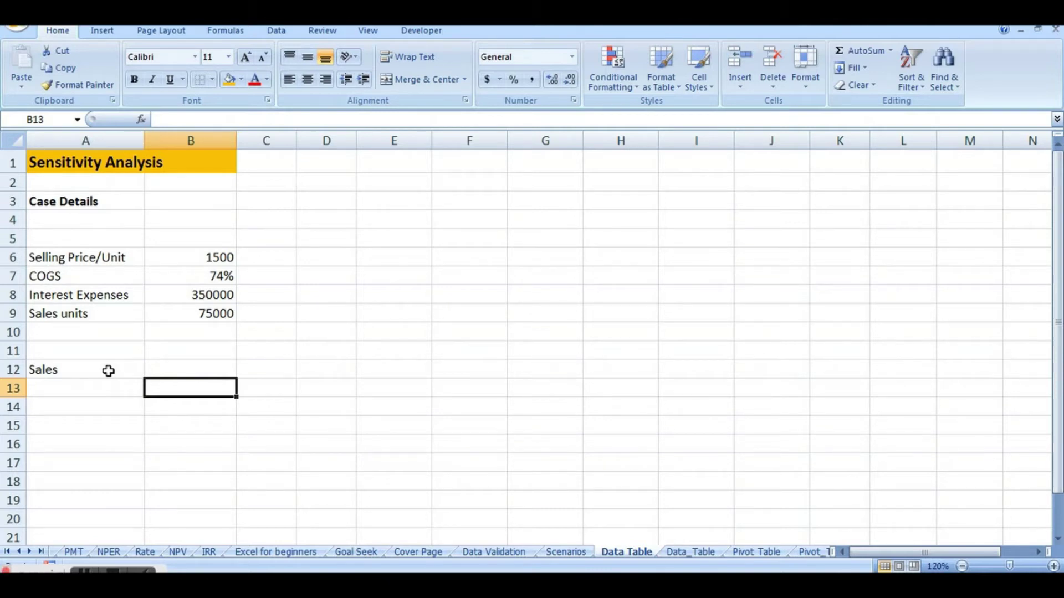
key(Up)
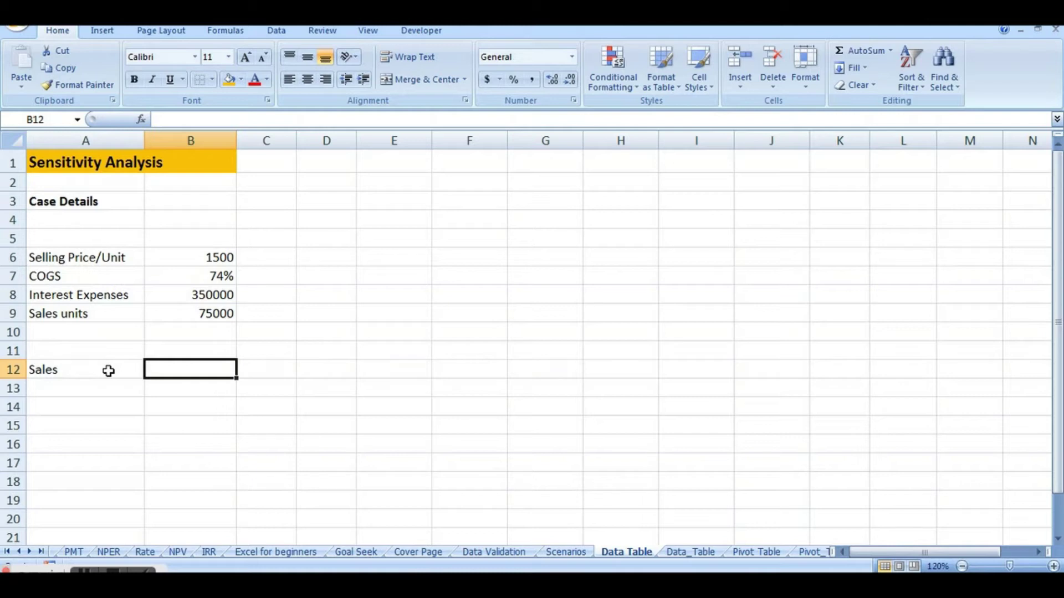
text(=)
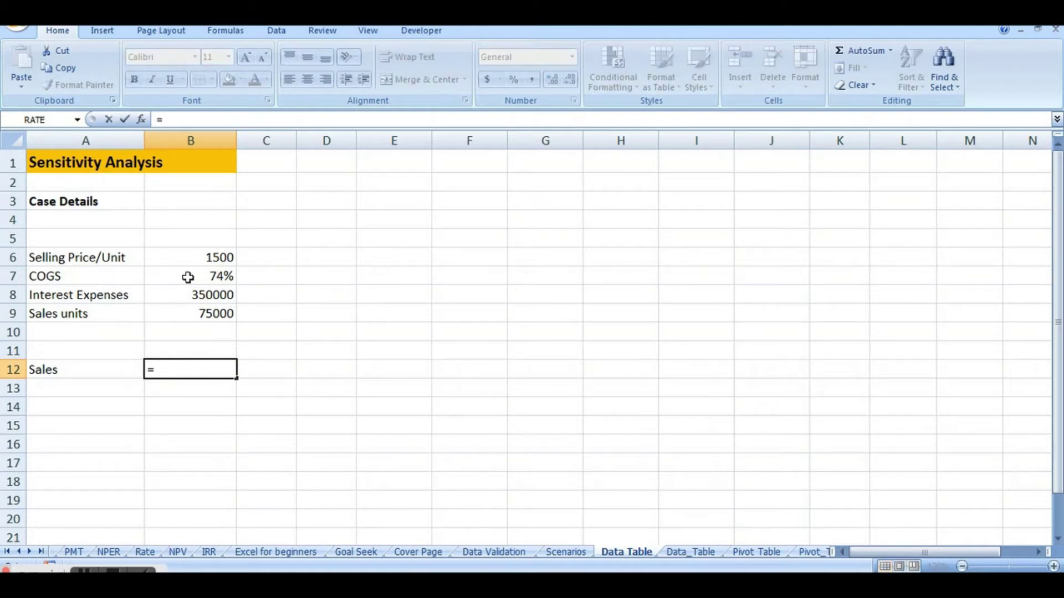
click(215, 257)
text(*)
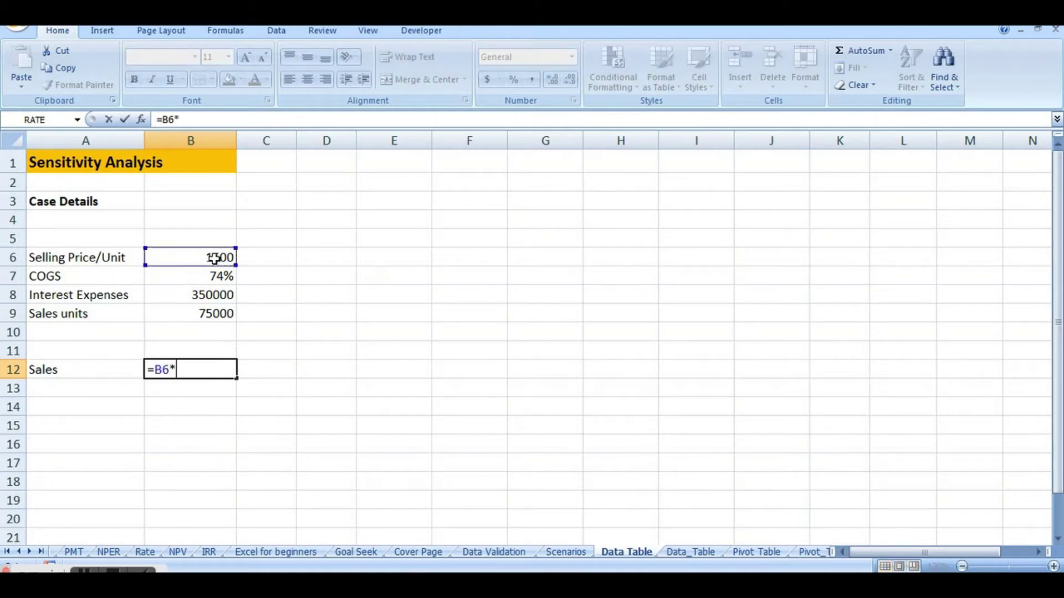
click(202, 313)
key(Return)
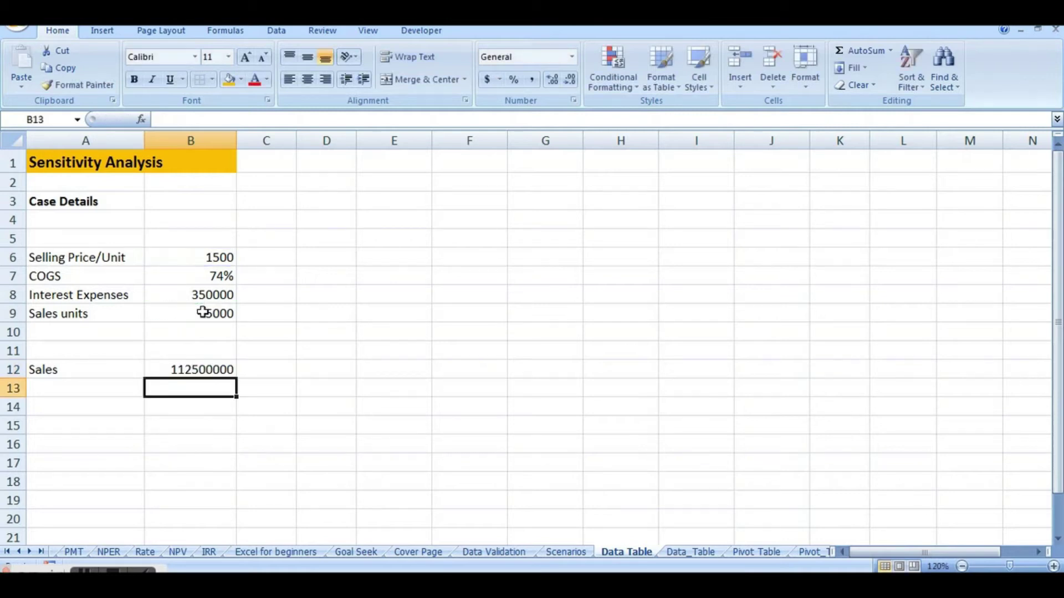
Enter the text label "-COGS" in A13, below Sales
click(123, 399)
click(126, 389)
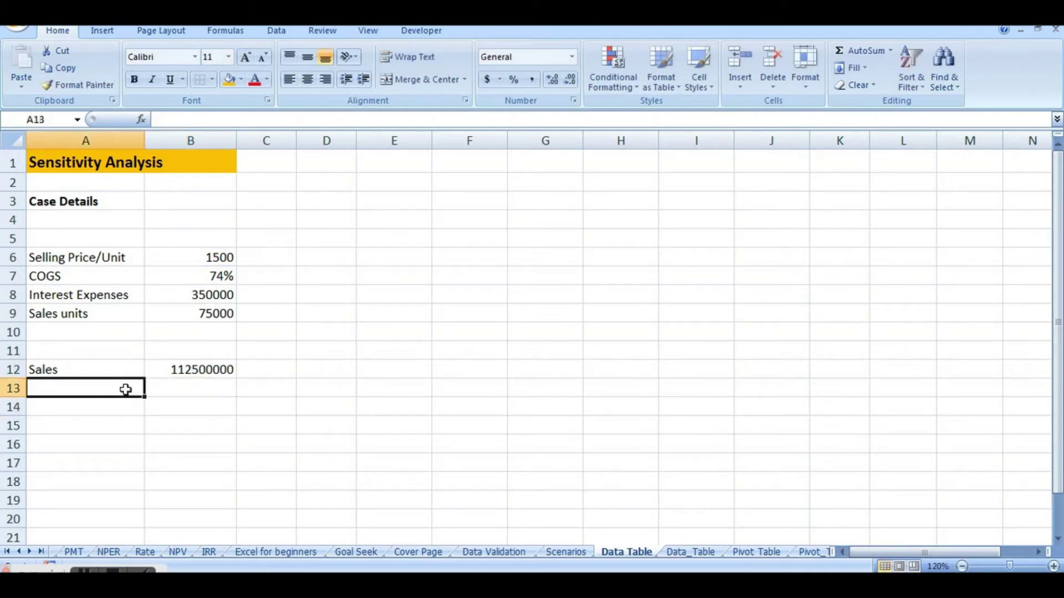
text(')
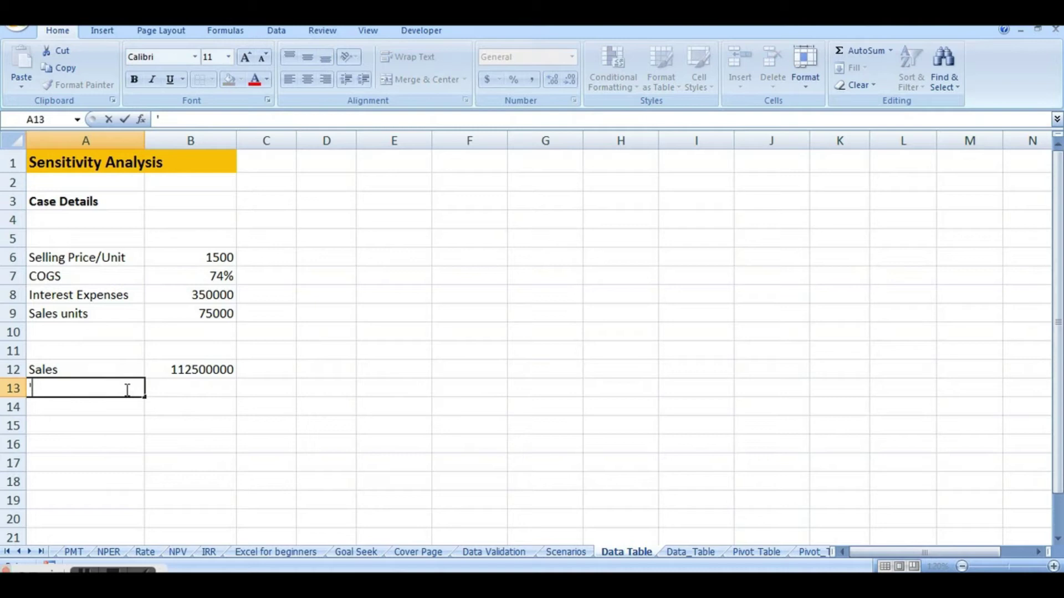
text(COGS)
click(32, 388)
text(-)
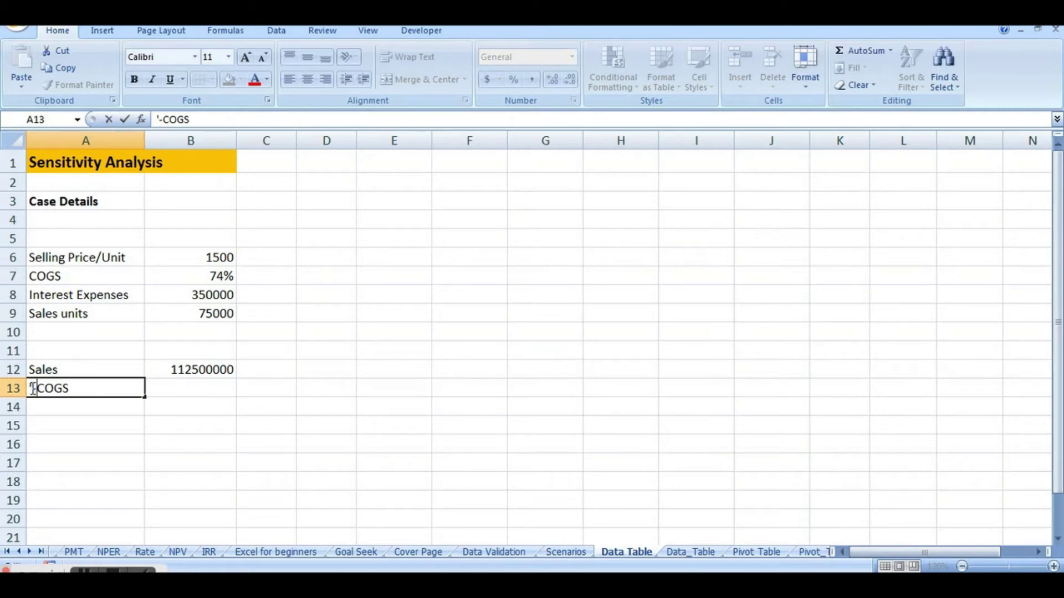
key(Return)
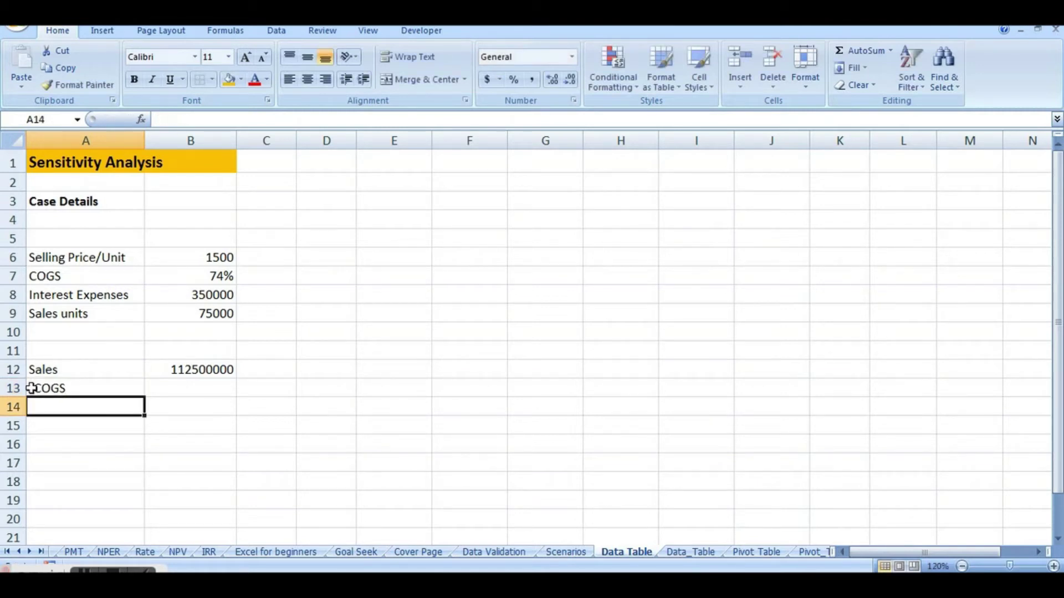
Calculate the COGS amount in B13 as the COGS percentage times sales with =B7*B12
click(184, 385)
text(=)
click(195, 275)
text(*)
click(185, 369)
key(Return)
Label A14 "Operating Profit" and calculate it in B14 as sales minus COGS with =B12-B13
click(118, 409)
text(Operati)
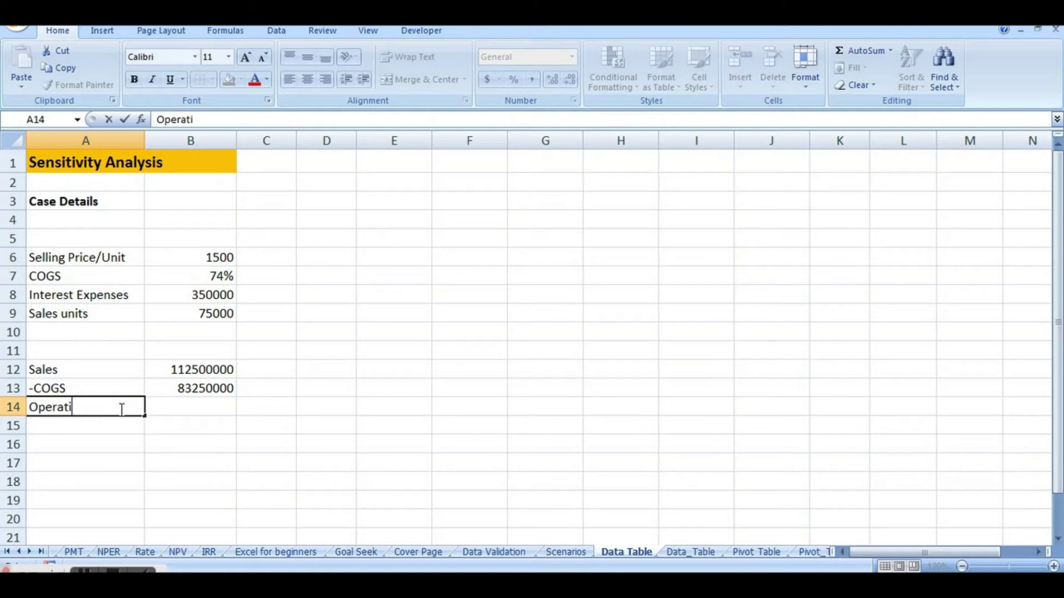
text(ng Profit)
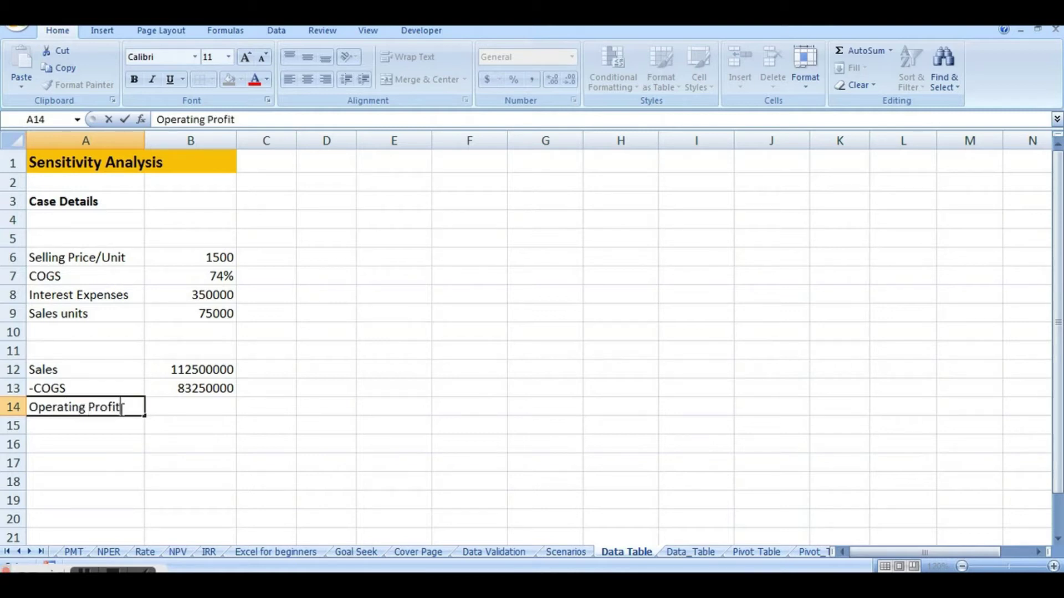
key(Tab)
text(=)
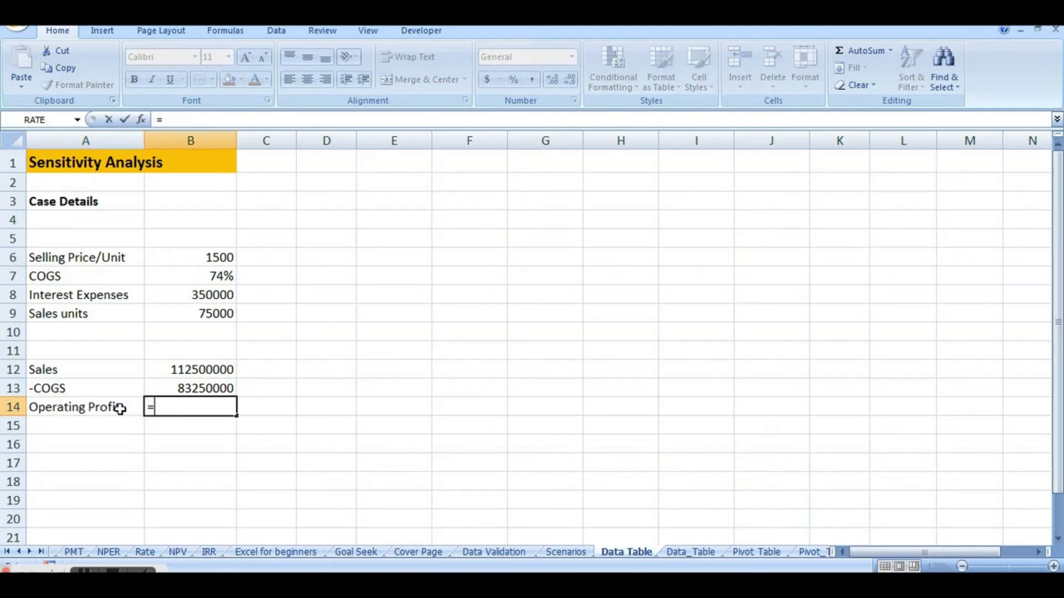
click(161, 369)
text(-)
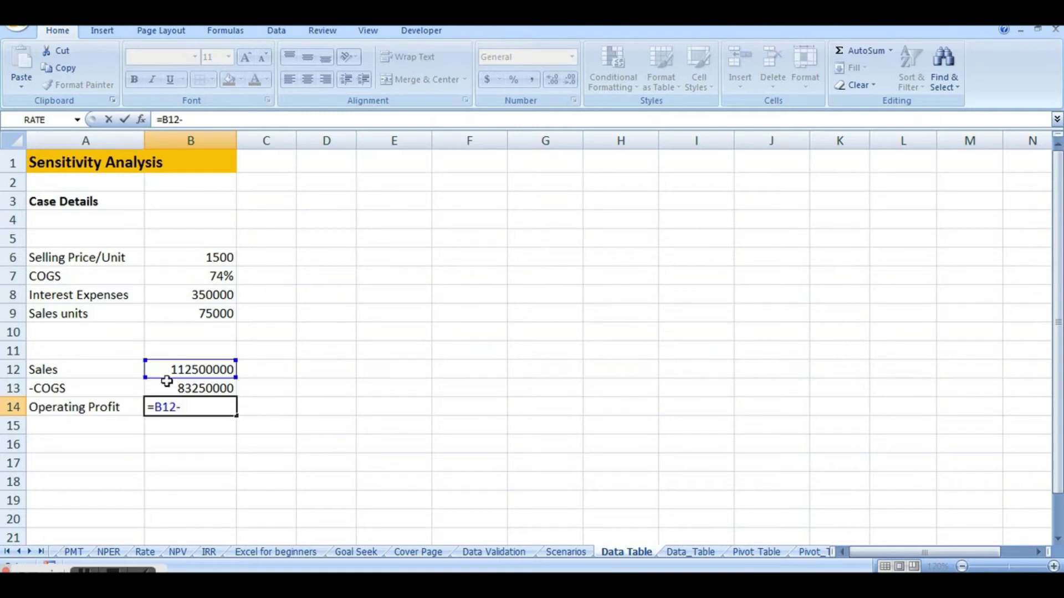
click(168, 389)
key(Return)
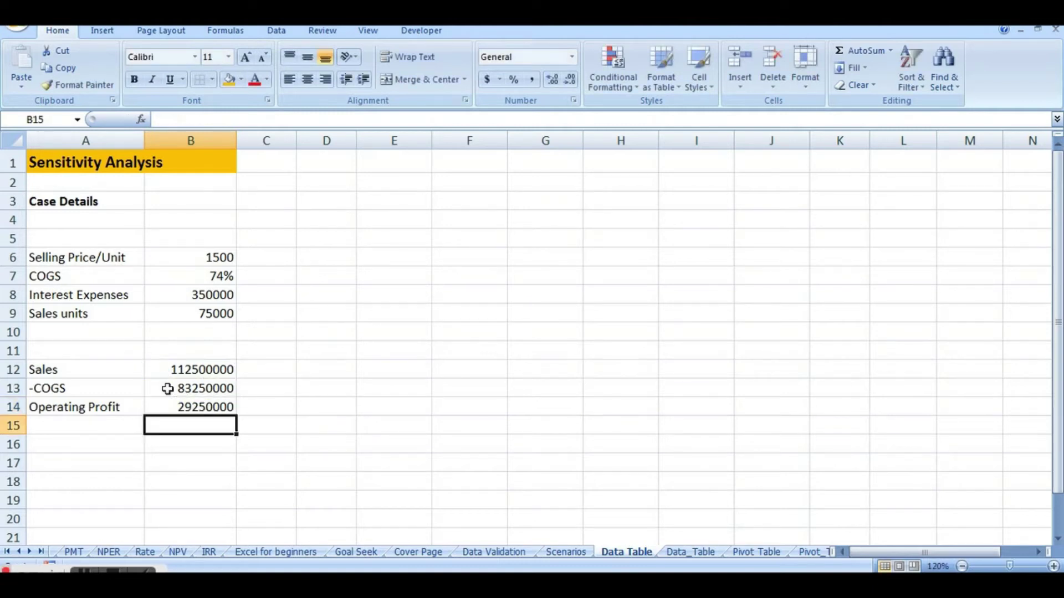
Label A15 "Interest" and link B15 to the interest expenses with =B8
click(94, 426)
text(It)
key(BackSpace)
text(nterest)
key(Tab)
text(=)
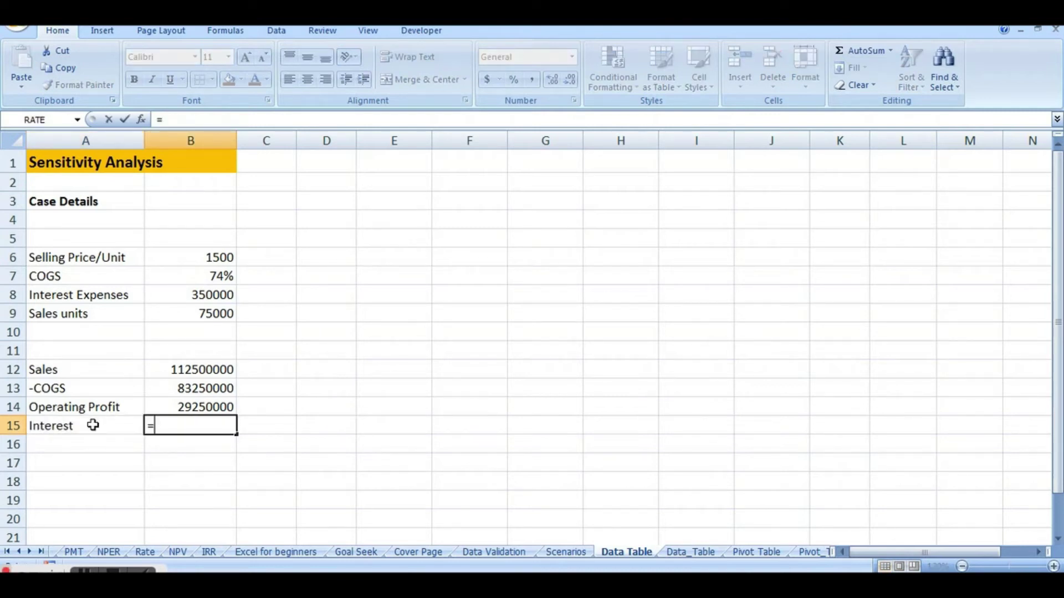
click(190, 295)
key(Return)
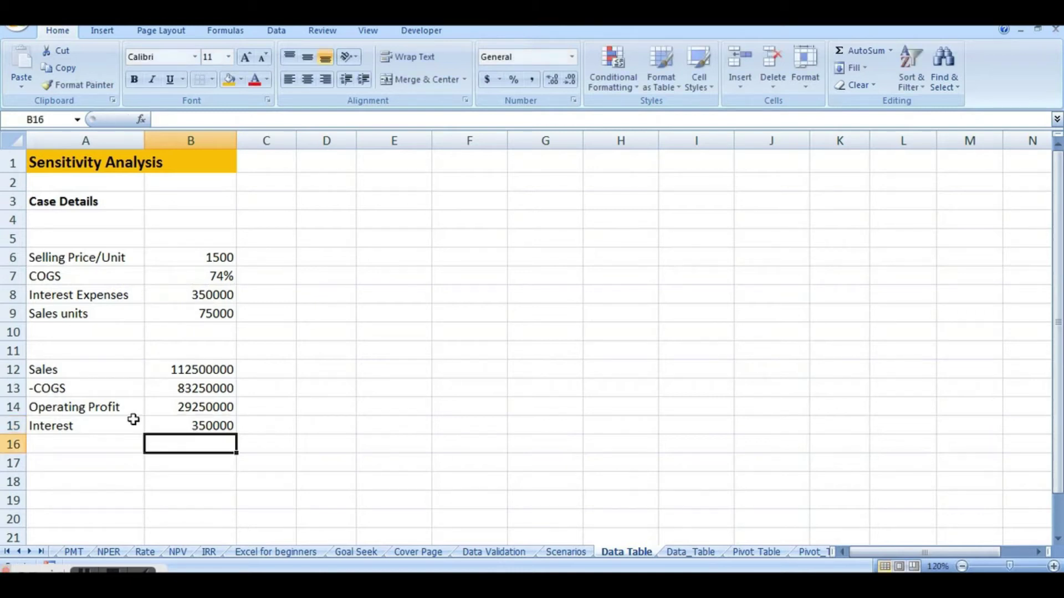
Label A16 "Net Income" and calculate it in B16 as operating profit minus interest with =B14-B15
click(104, 446)
text(Ne)
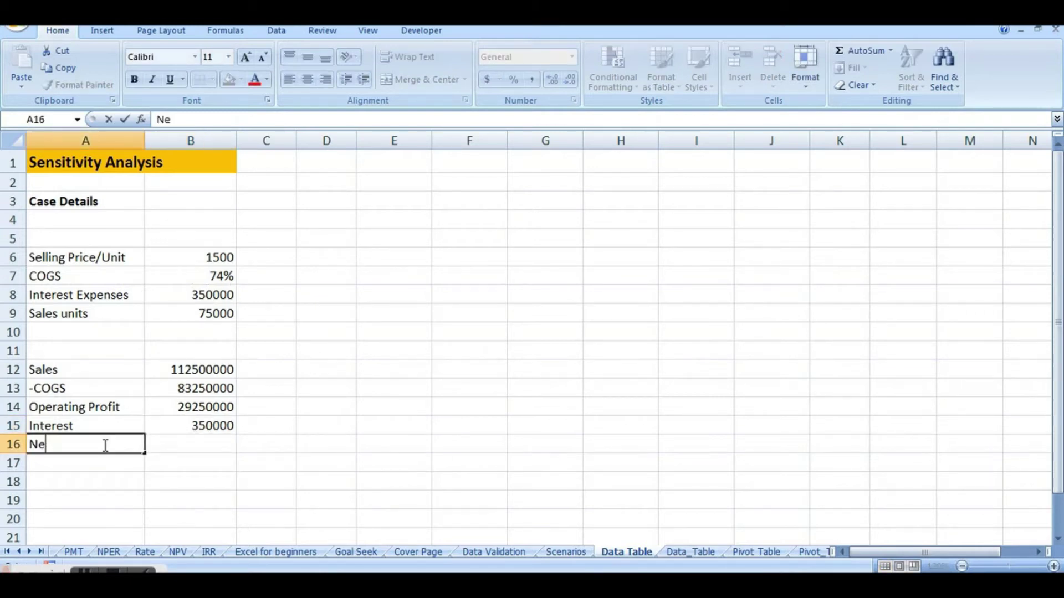
text(t Income)
click(189, 447)
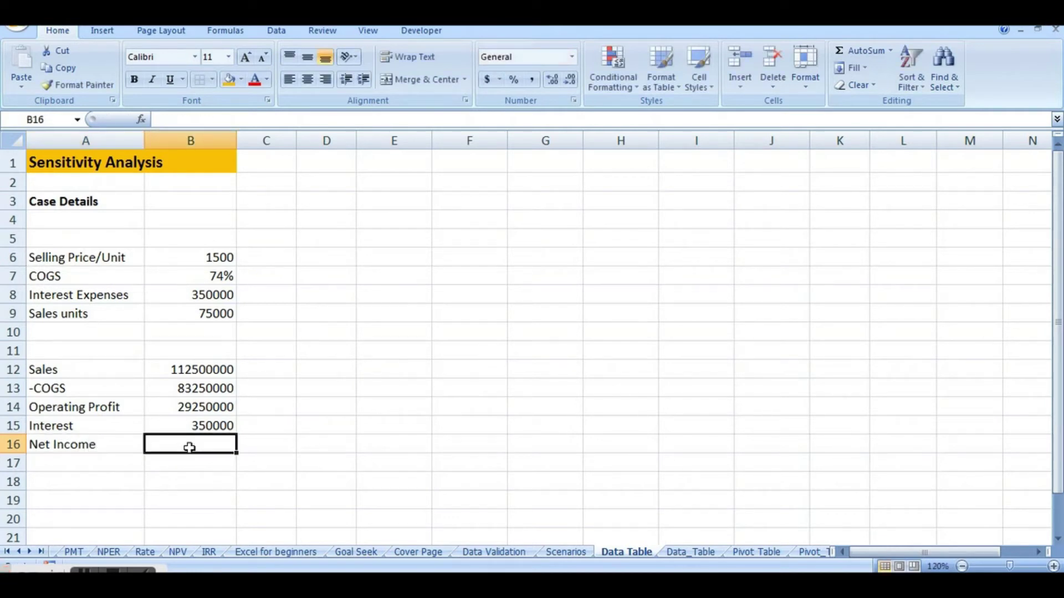
text(=)
click(214, 408)
text(-)
click(214, 425)
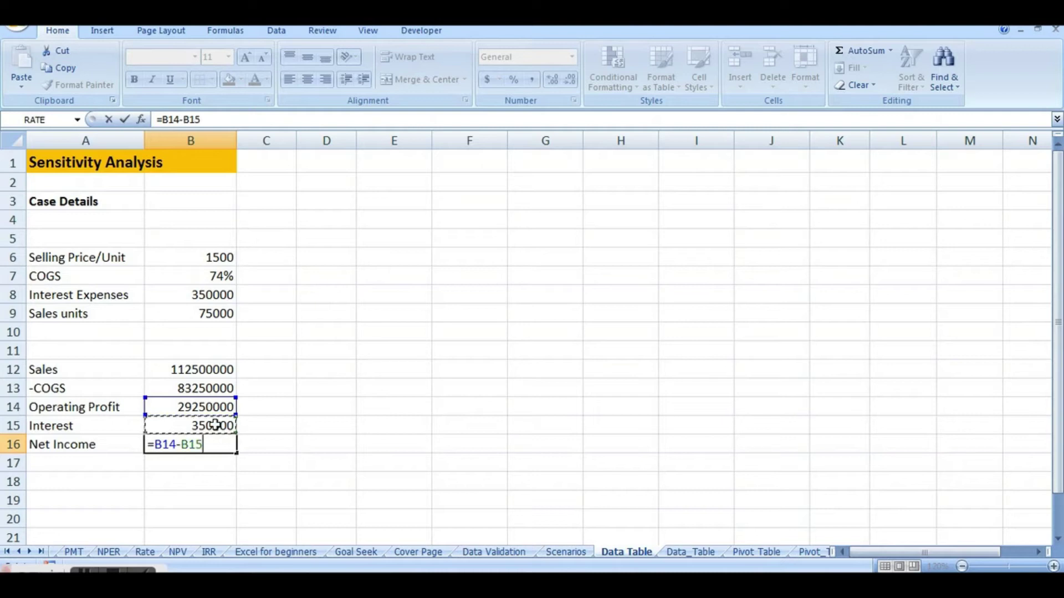
key(Return)
click(224, 425)
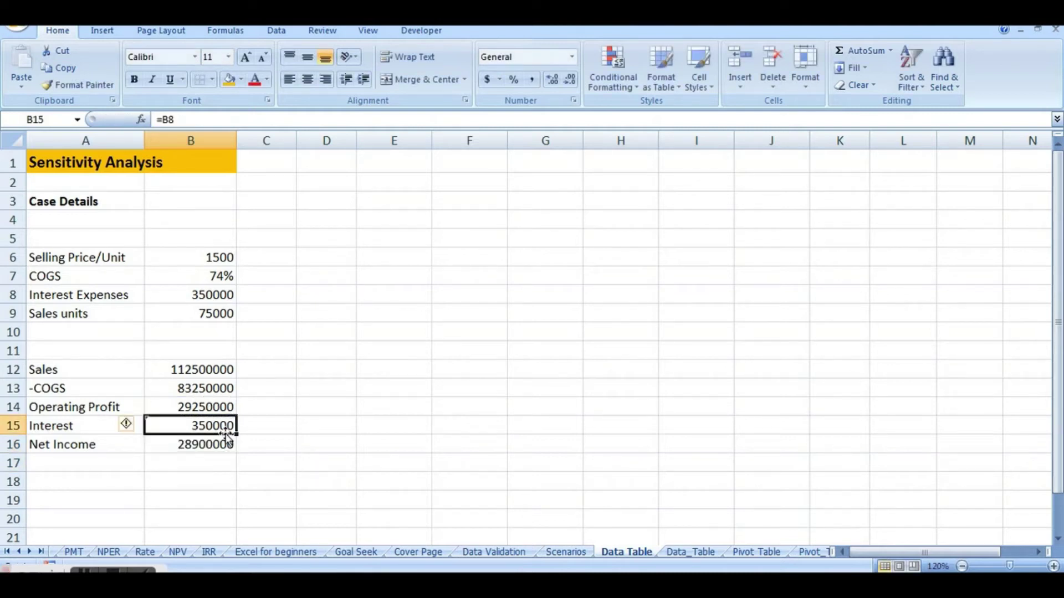
click(216, 441)
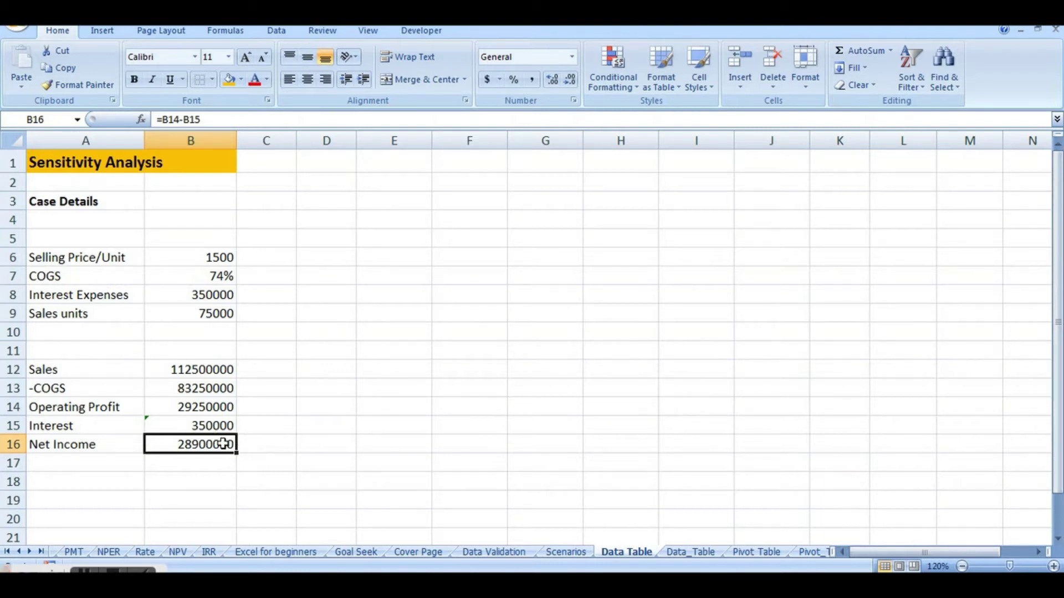
Enter the heading "COGS" in D11 for the row variable labels of the sensitivity grid
click(388, 333)
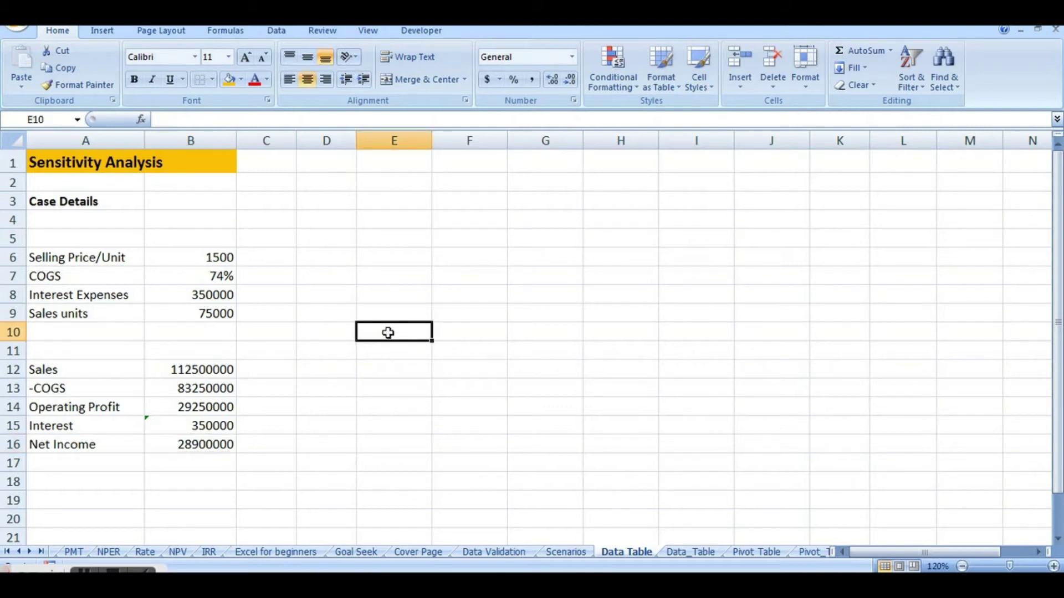
key(Left)
key(Down)
text(COGS)
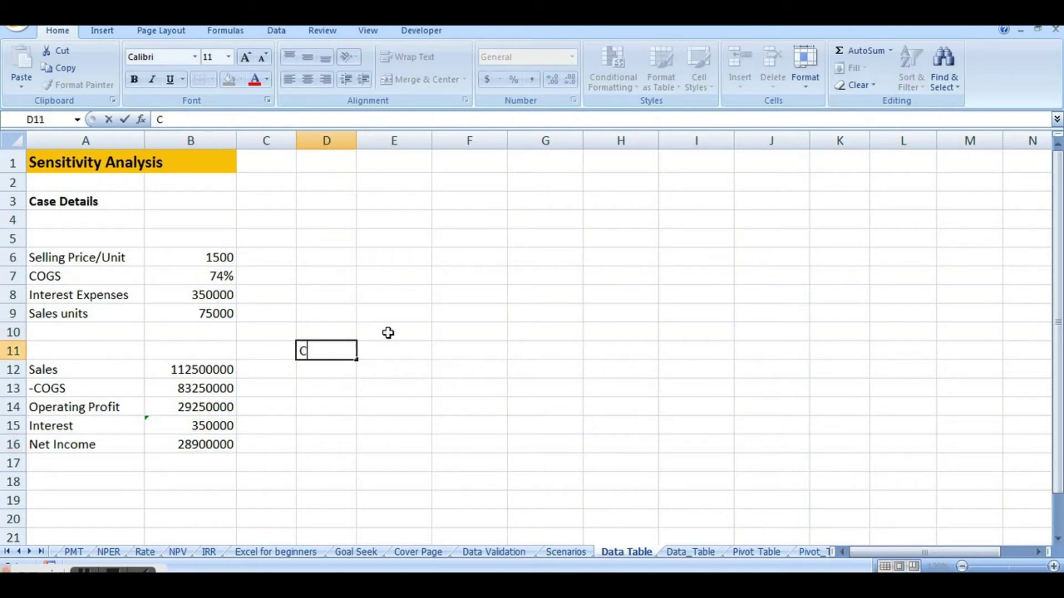
key(Tab)
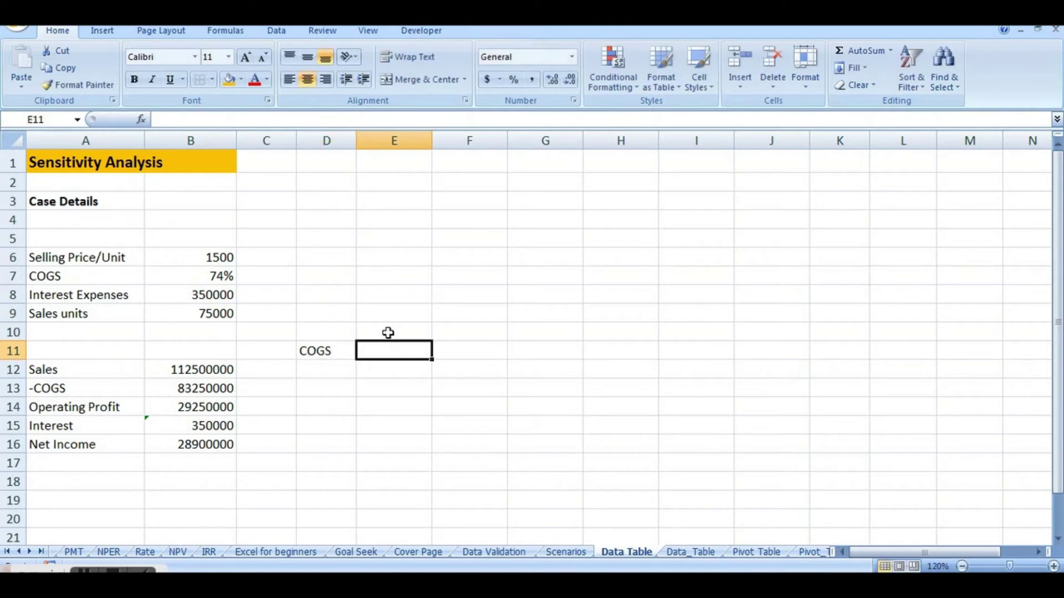
Enter the heading "Selling Price" in E9, above the row for the price values
key(Up)
key(Up)
key(Down)
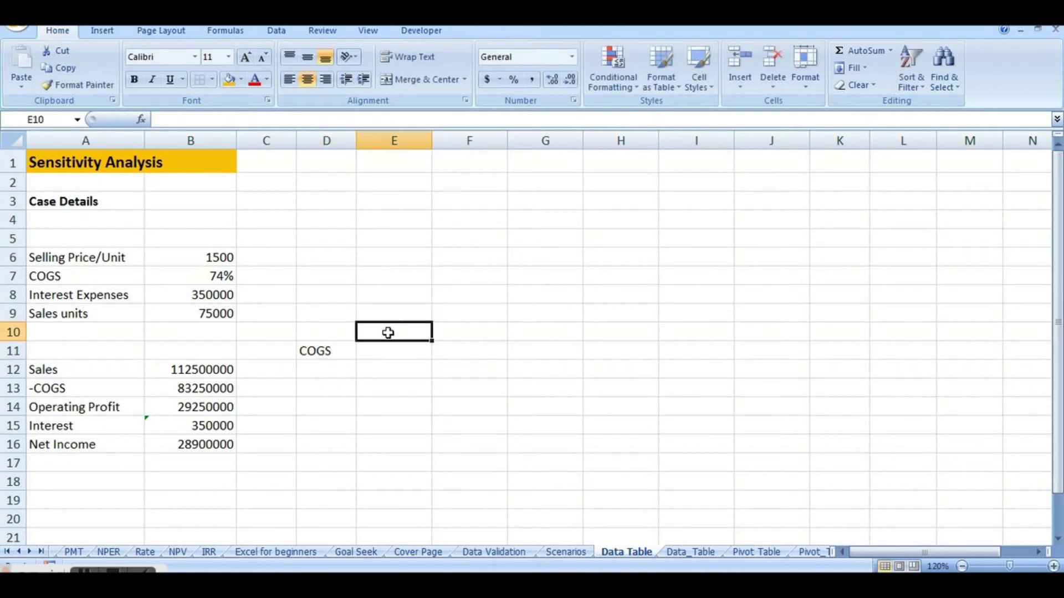
key(Up)
text(Sel)
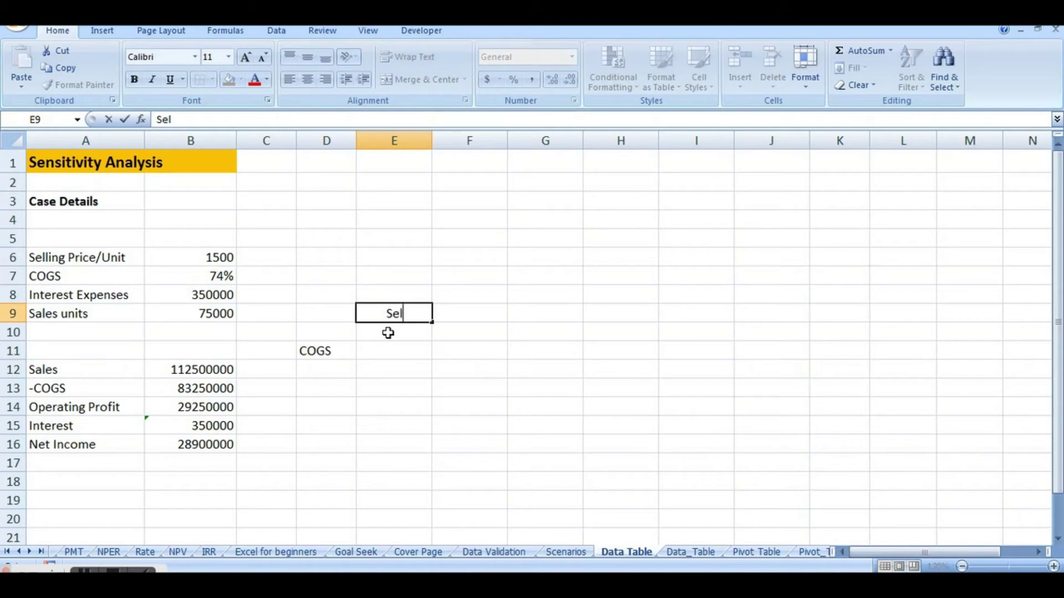
text(ling Price)
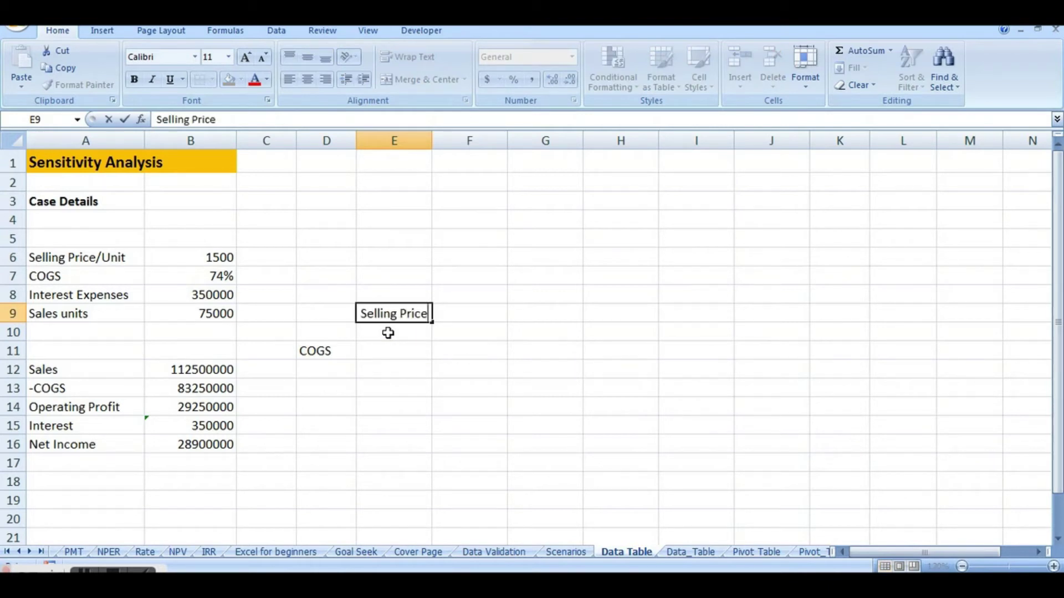
key(Return)
Enter the base selling price 1500 in G10, leaving two empty cells before it under the Selling Price heading
key(Down)
key(Up)
key(Right)
key(Right)
text(1500)
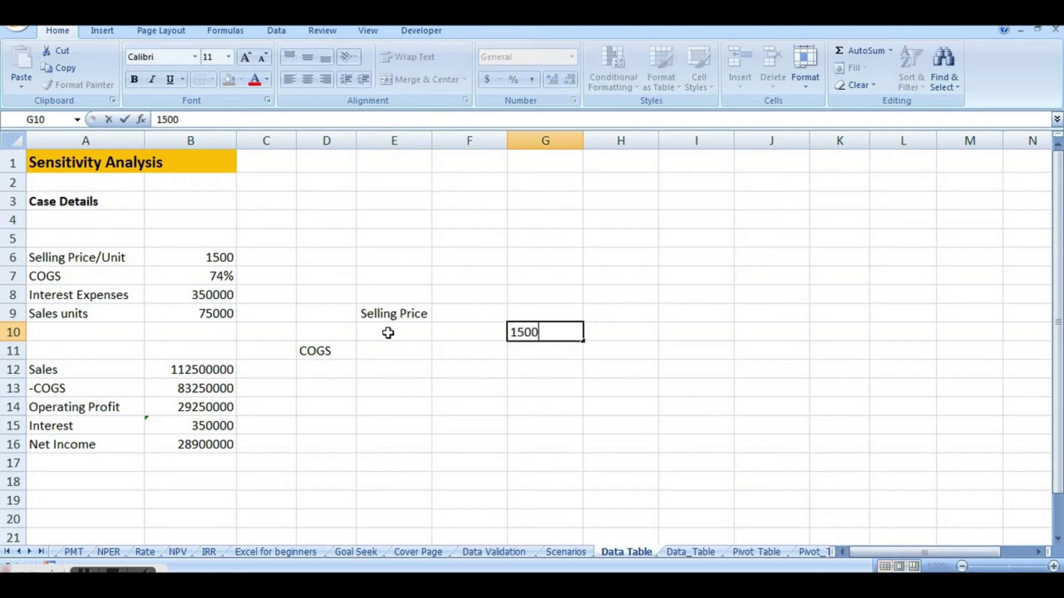
key(Return)
key(Left)
key(Up)
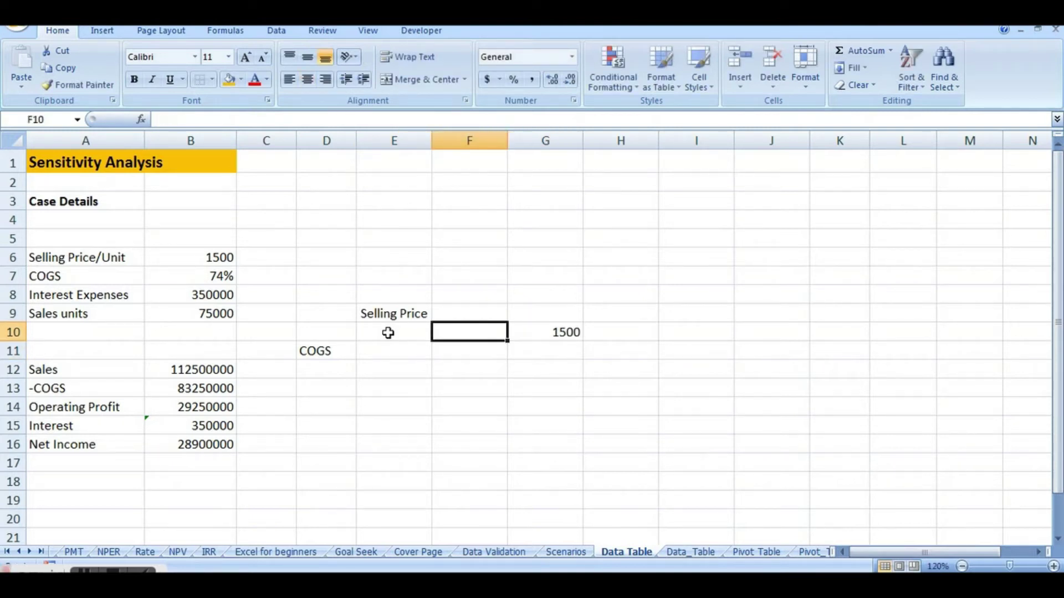
Enter the lower selling prices, 1200 in E10 and 1350 in F10
key(Left)
text(1200)
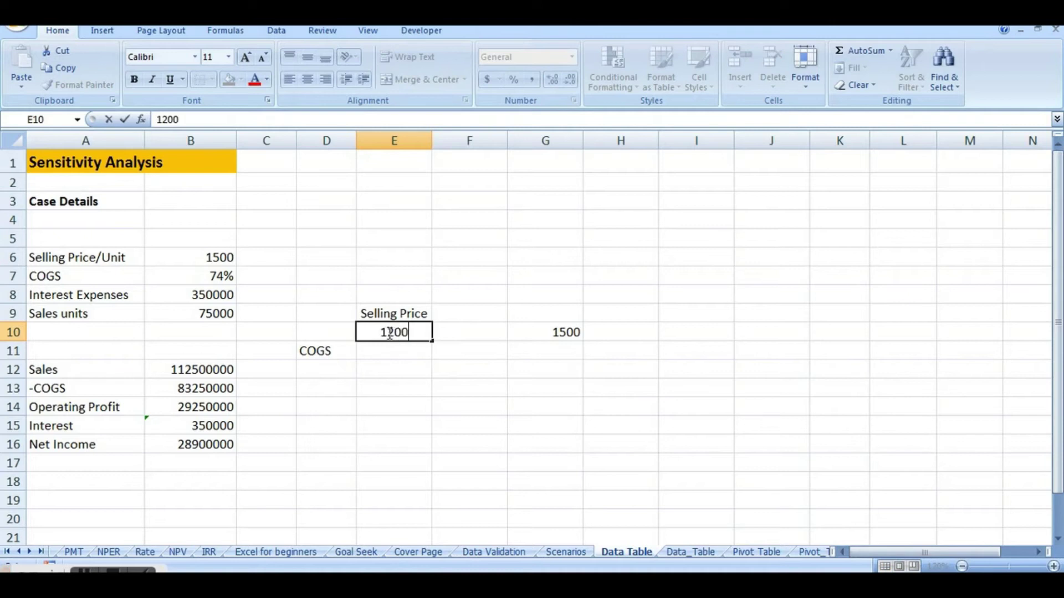
key(BackSpace)
text(0)
key(Tab)
text(1350)
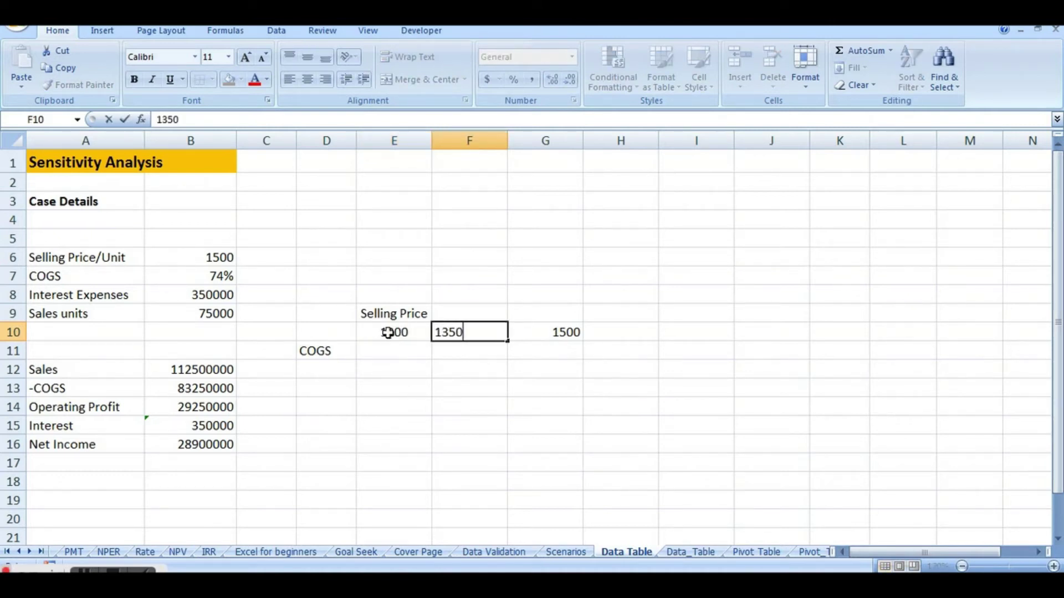
key(Tab)
Enter the higher selling prices, 1650 in H10 and 1800 in I10
key(Tab)
text(175)
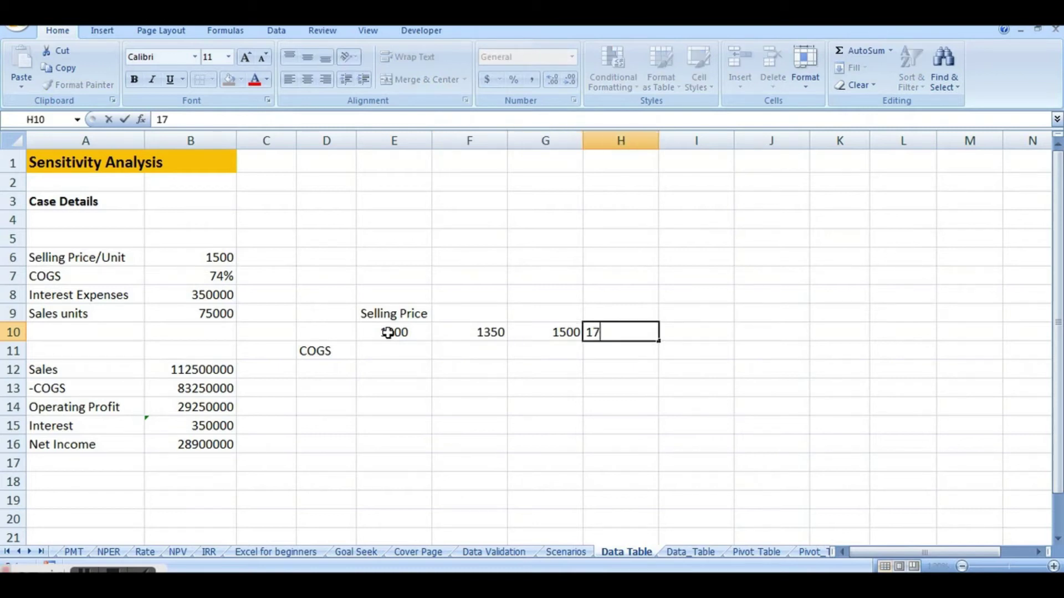
key(BackSpace)
key(BackSpace)
text(650)
key(Tab)
text(1800)
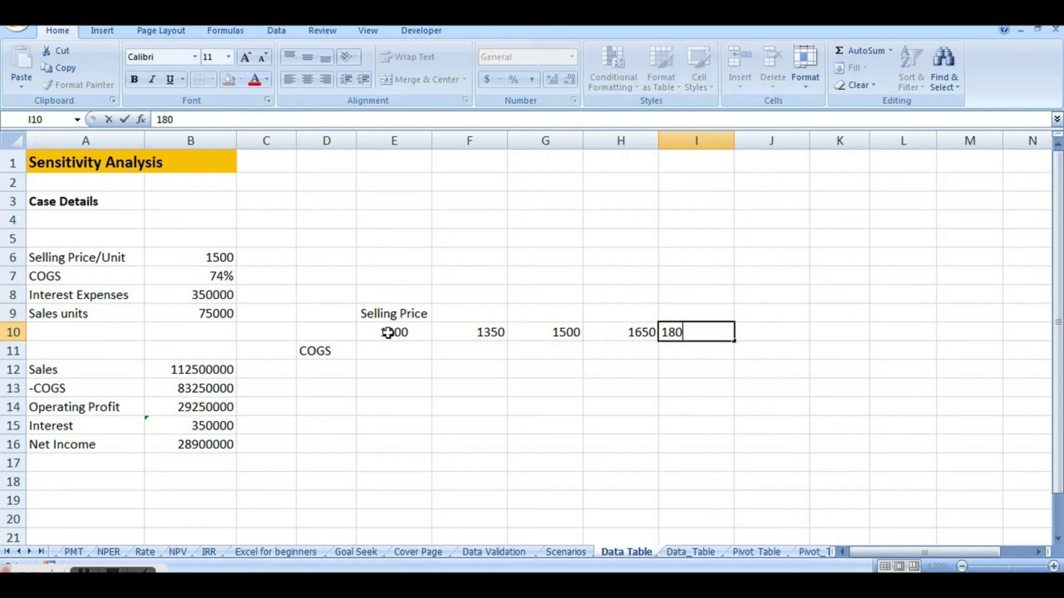
key(Return)
Move the five selling prices from E10:I10 one column over so they start in F10
key(Left)
key(Left)
key(Left)
key(Left)
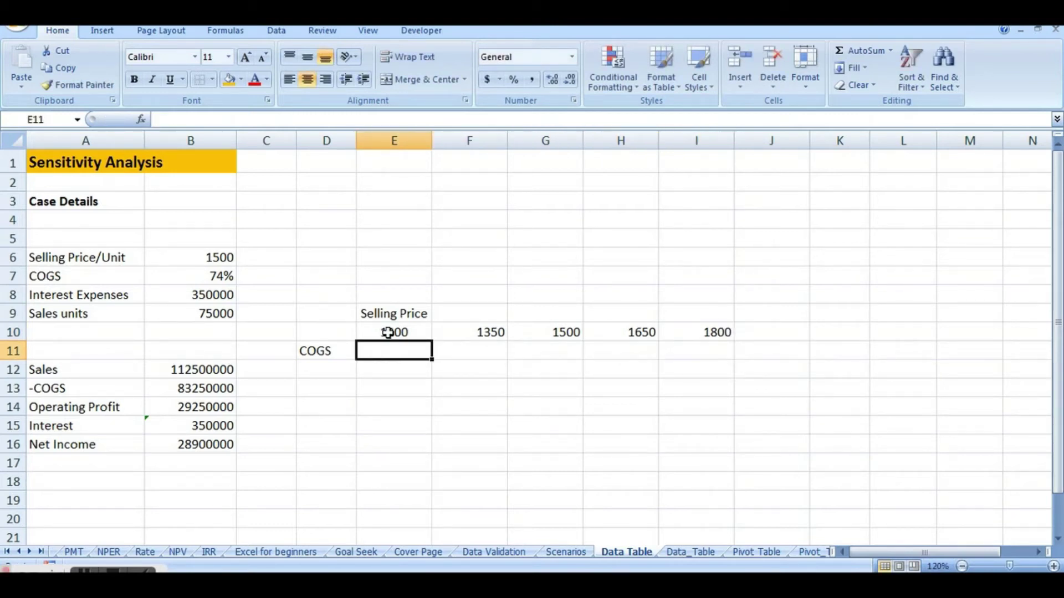
click(388, 332)
key(shift+Right)
key(shift+Right)
key(shift+Right)
key(shift+Right)
key(shift+Right)
key(shift+Left)
key(ctrl+x)
key(Right)
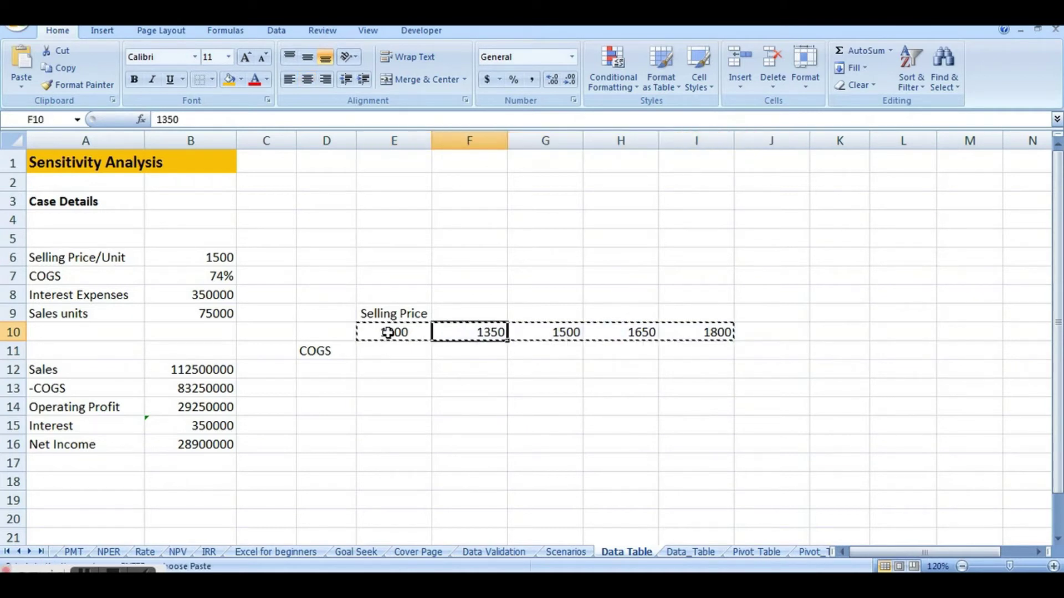
key(ctrl+v)
Enter the base COGS rate 74% in E13 as the middle value of the grid's row labels
key(Down)
key(Down)
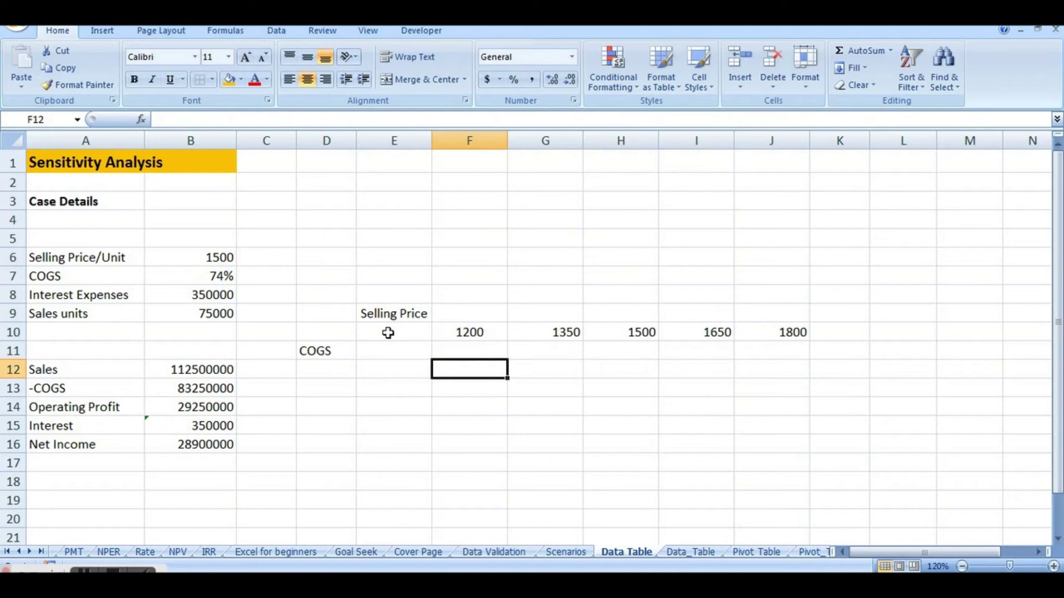
key(Down)
key(Left)
text(74%)
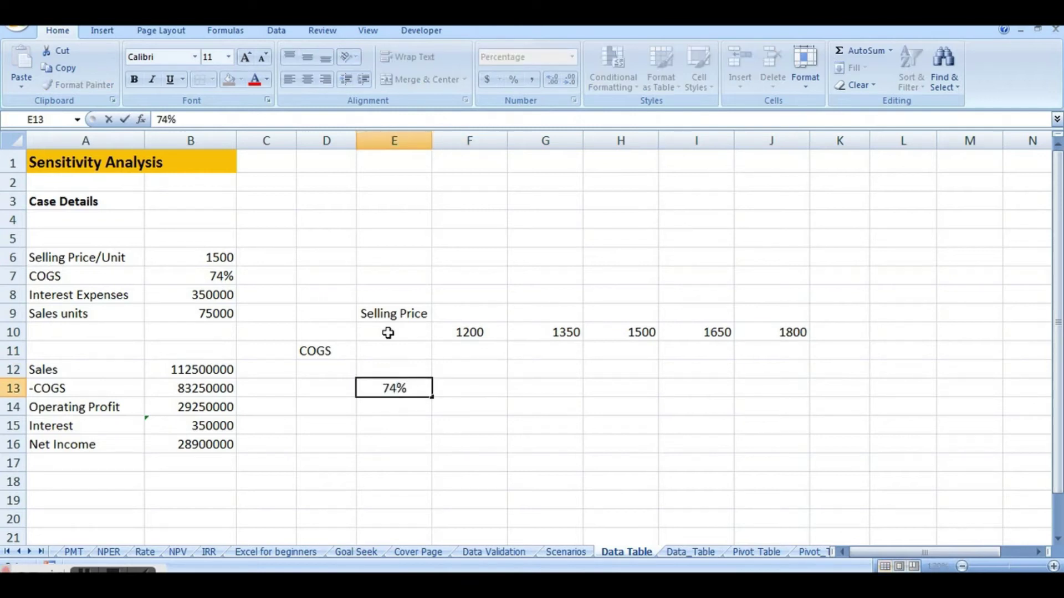
text(%)
key(Up)
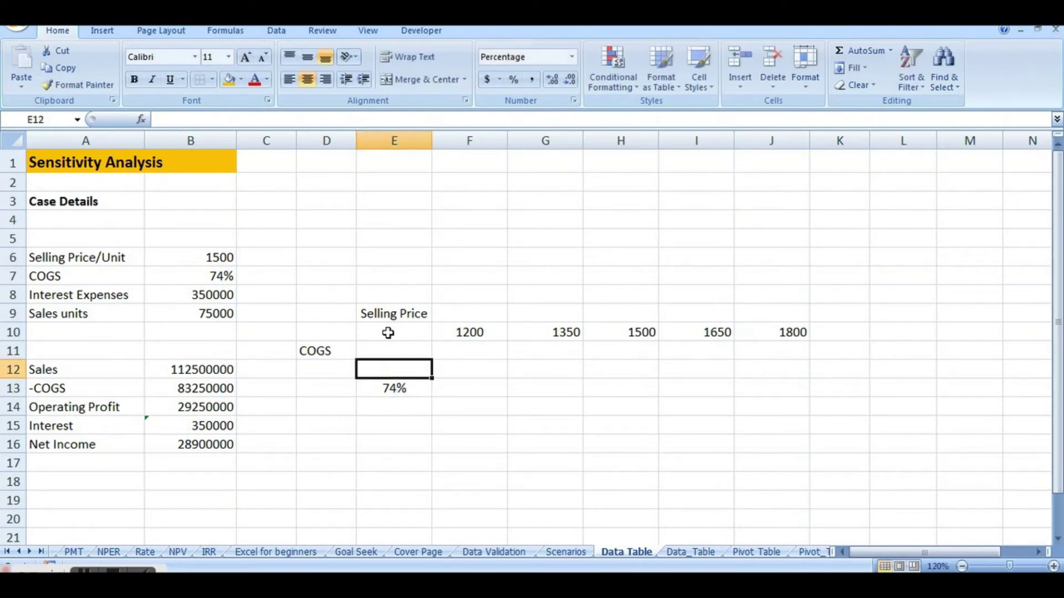
Enter the lower COGS rates above the base value, 66% in E11 and 70% in E12
key(Up)
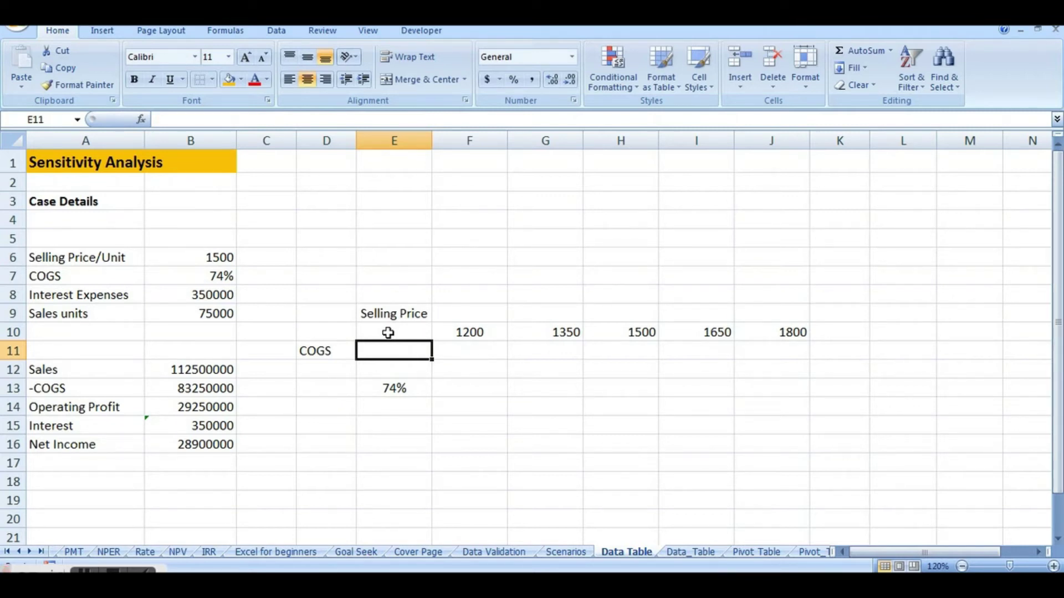
text(66%)
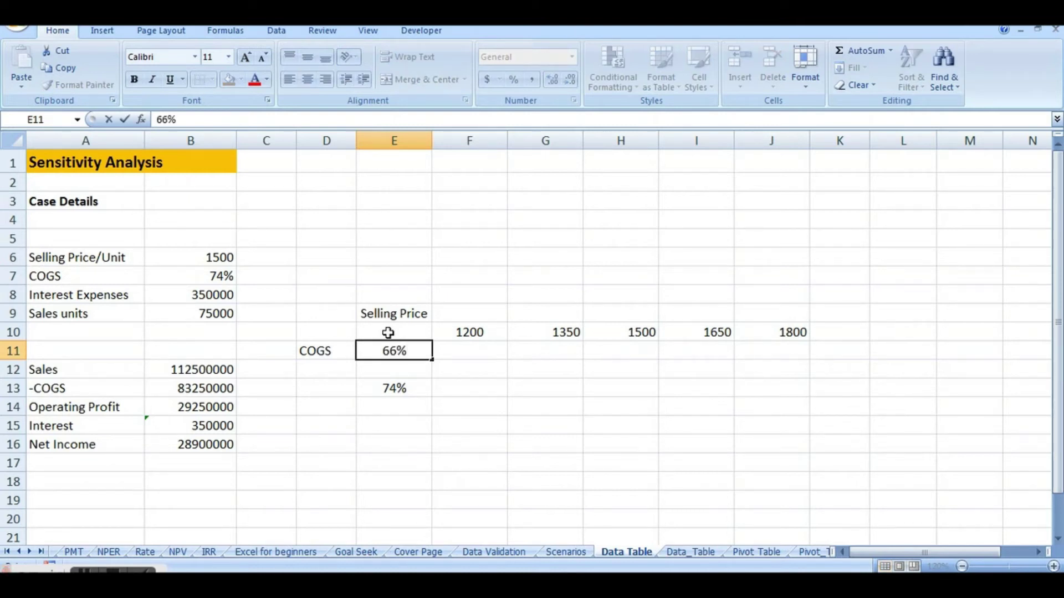
key(Return)
text(70)
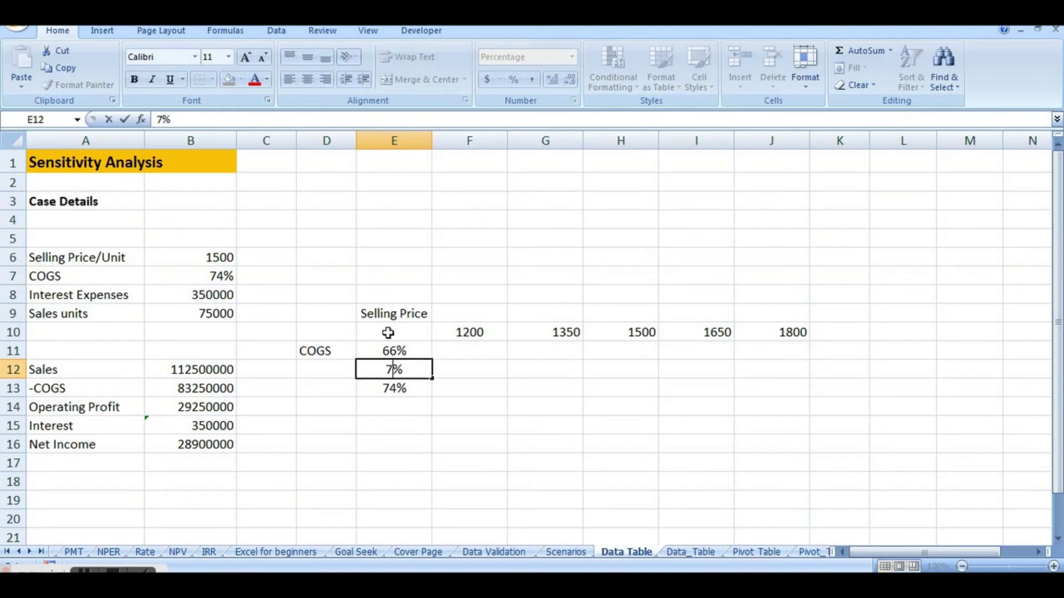
text(%)
key(Return)
key(Return)
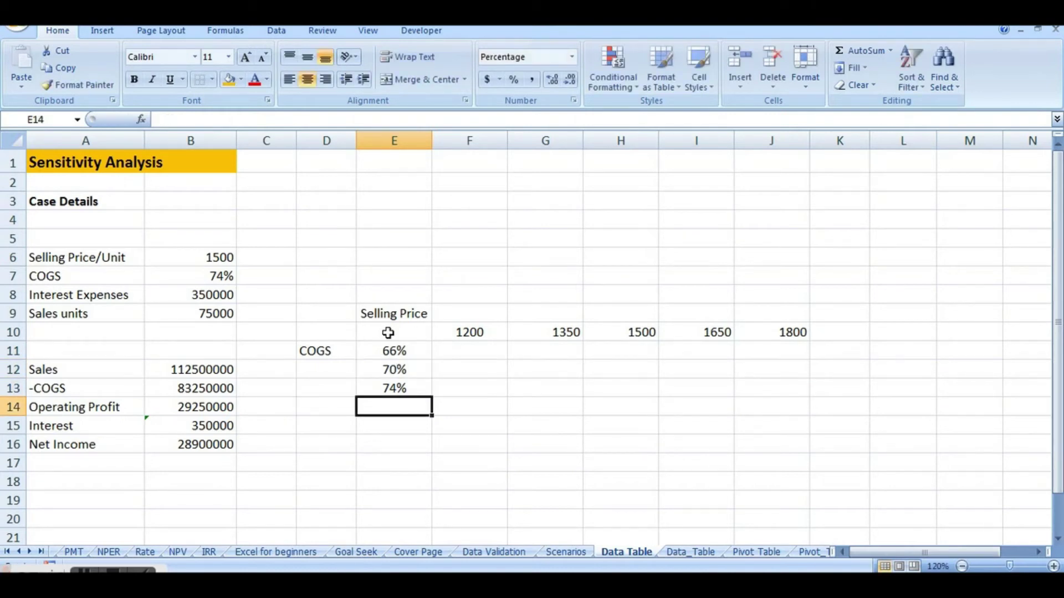
Enter the higher COGS rates below the base value, 76% in E14 and 80% in E15
text(76)
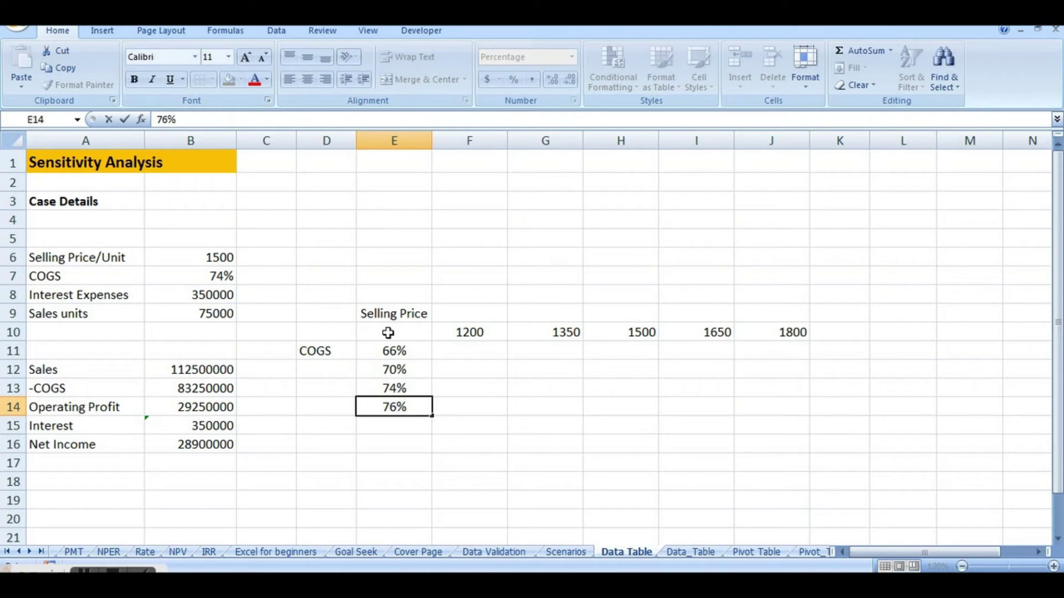
key(Return)
text(80)
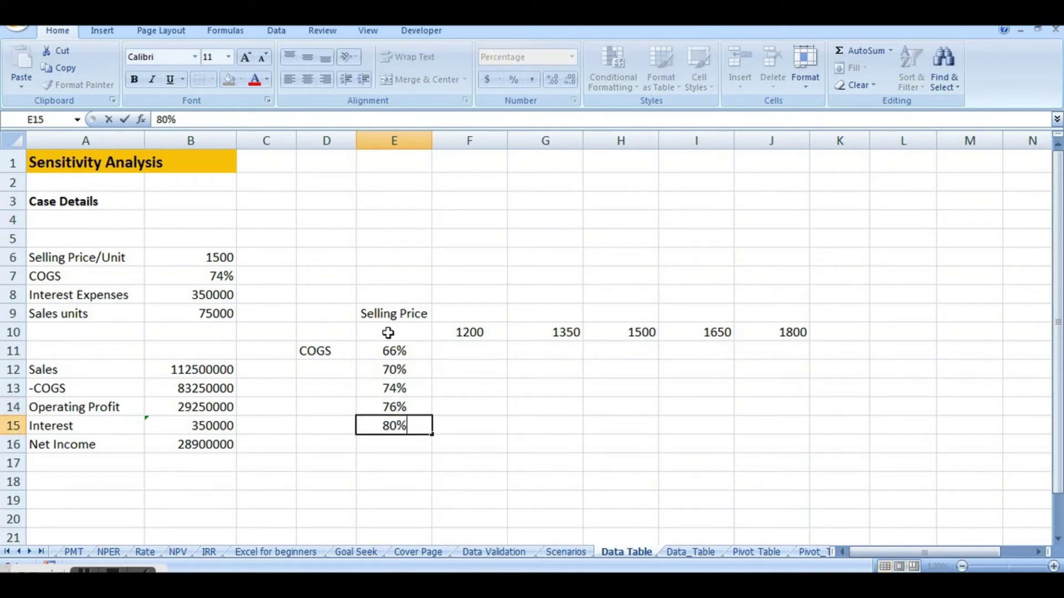
key(ctrl+Return)
key(Up)
key(Up)
key(Up)
key(Up)
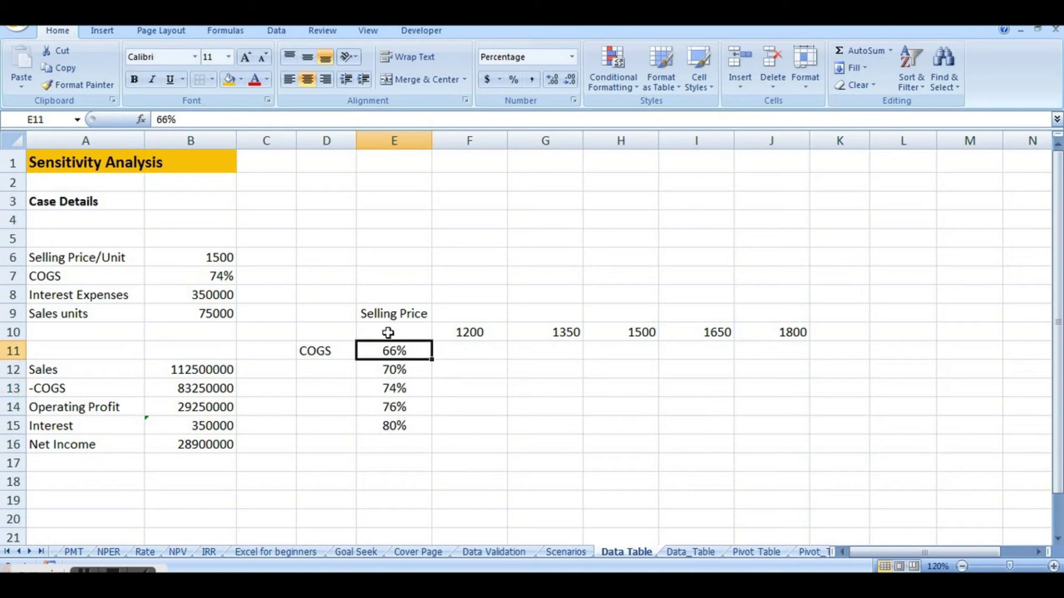
Move the "Selling Price" heading from E9 to F9, above the first price
click(417, 312)
key(ctrl+x)
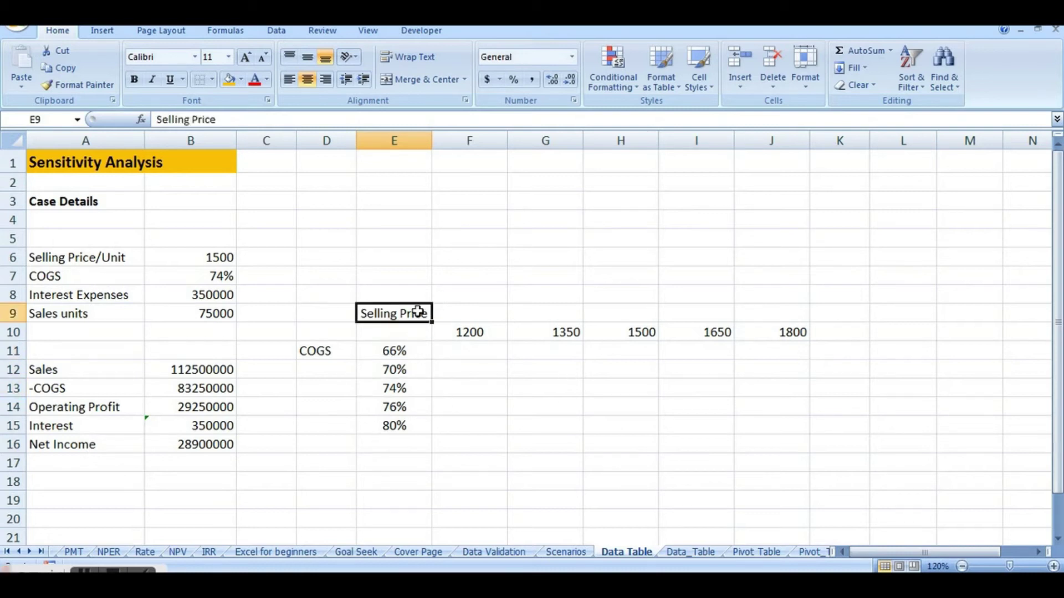
key(Right)
key(ctrl+v)
key(Right)
Merge and center the "Selling Price" heading across F9:J9, above all five prices
key(Left)
key(shift+Right)
key(shift+Right)
key(shift+Right)
key(shift+Right)
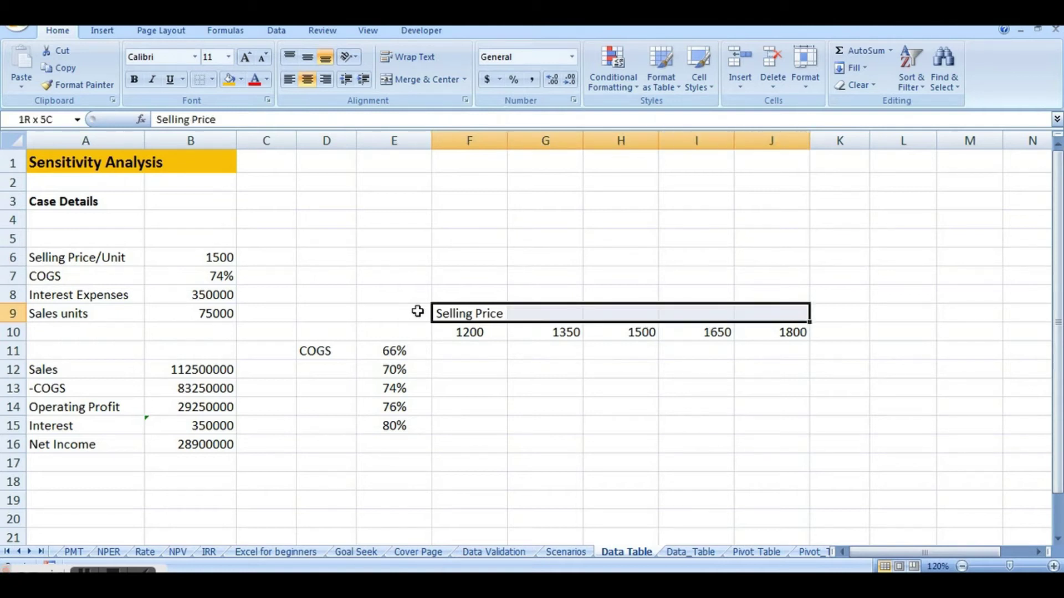
click(444, 83)
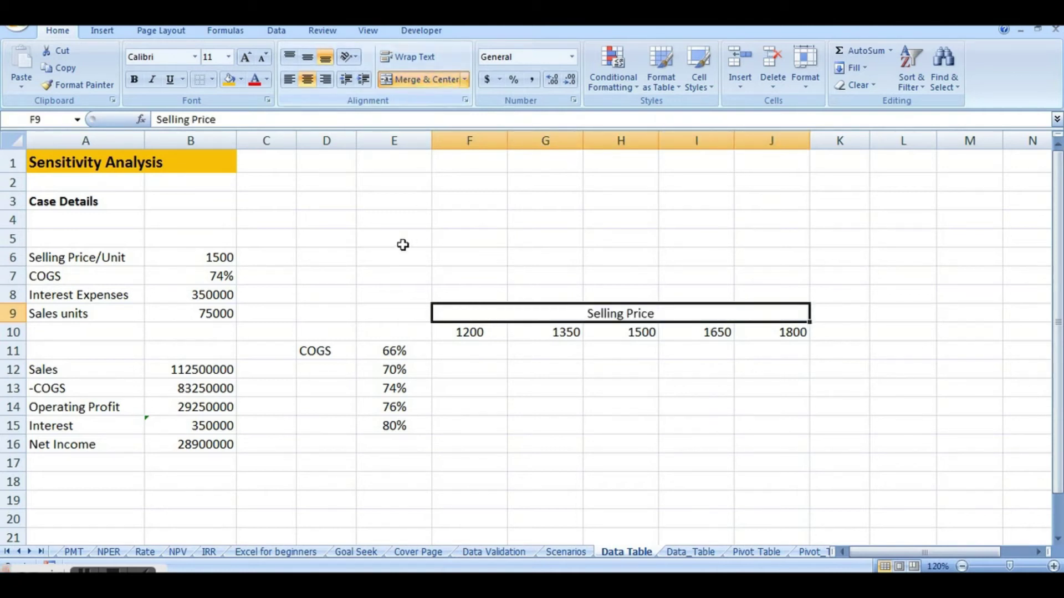
Set the text orientation of D11:D15, which holds the "COGS" heading, to 90 degrees in Format Cells
click(334, 353)
key(shift+Down)
key(shift+Down)
key(shift+Down)
key(shift+Down)
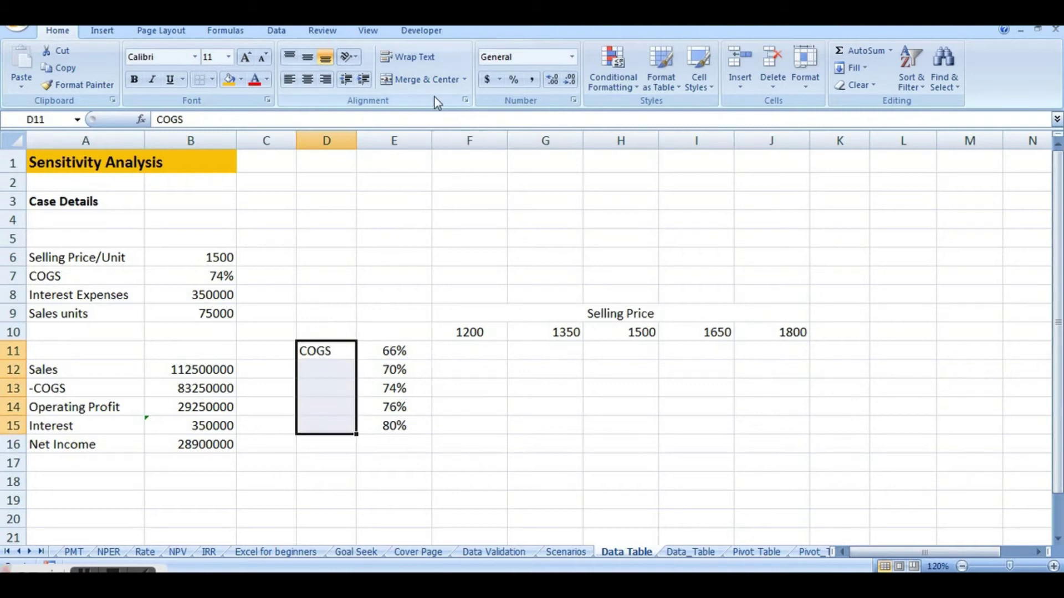
right_click(325, 350)
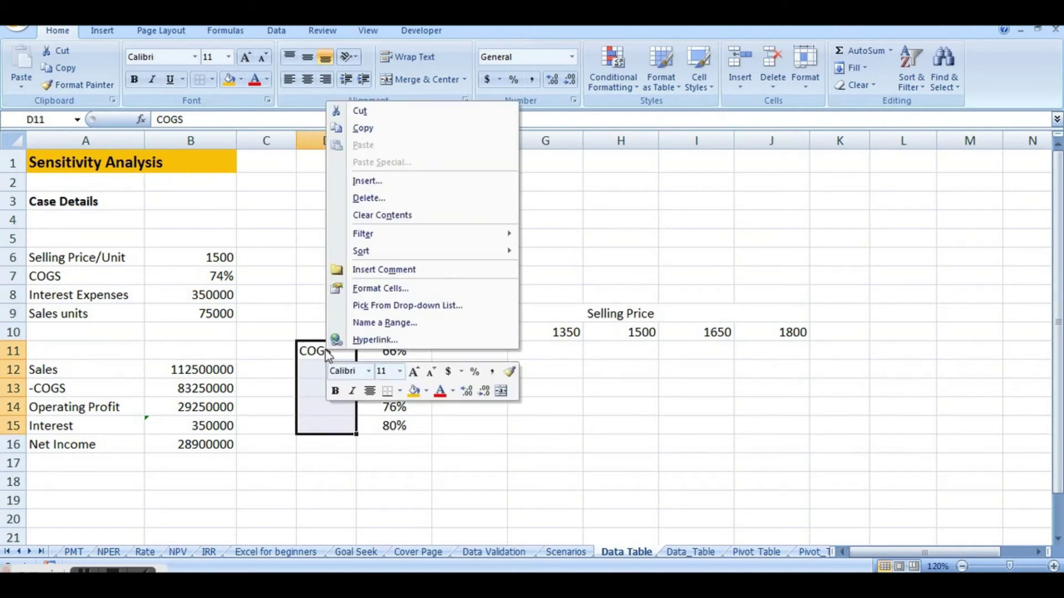
click(405, 287)
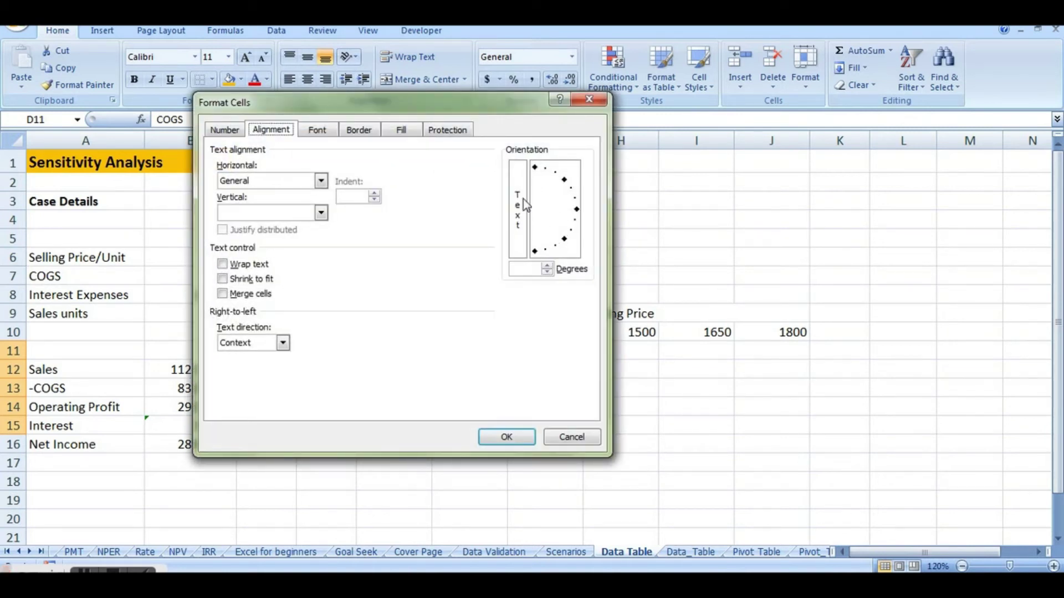
click(521, 215)
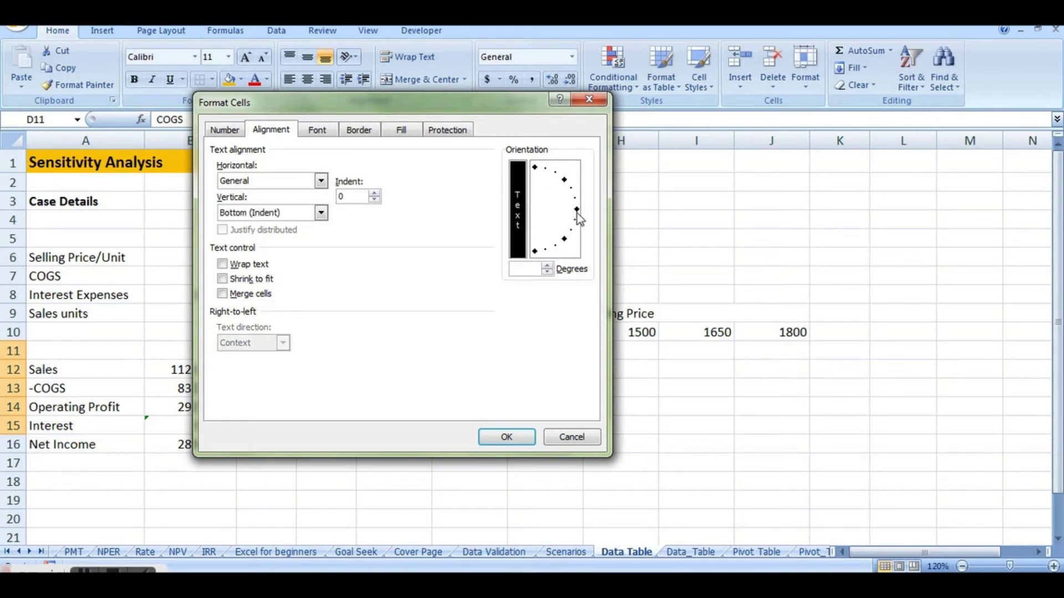
drag(579, 217, 553, 181)
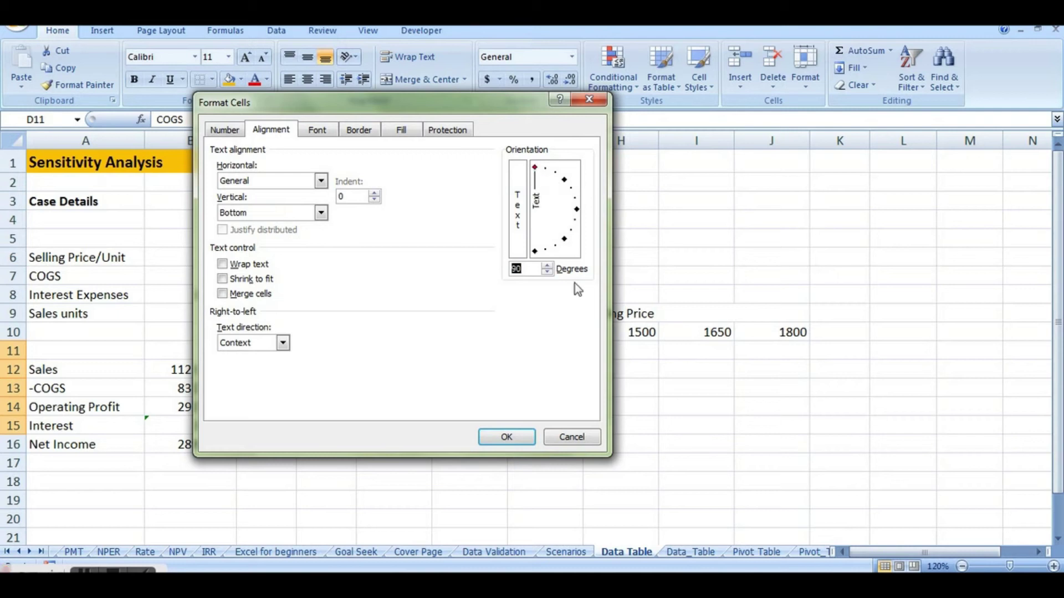
click(517, 438)
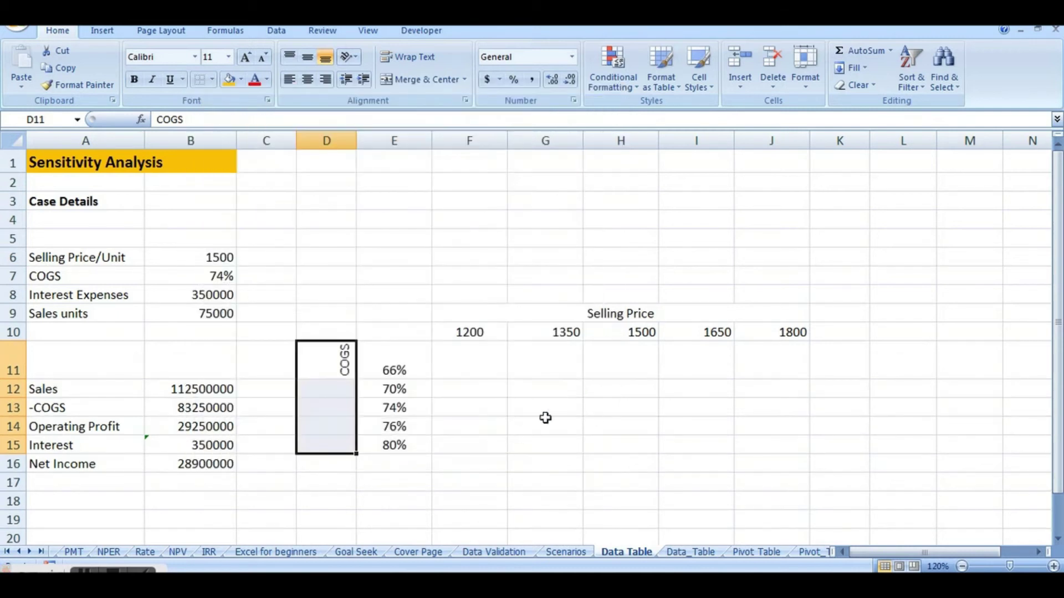
Merge and center D11:D15 for the "COGS" heading and align its text to the vertical middle
key(shift+Down)
key(shift+Down)
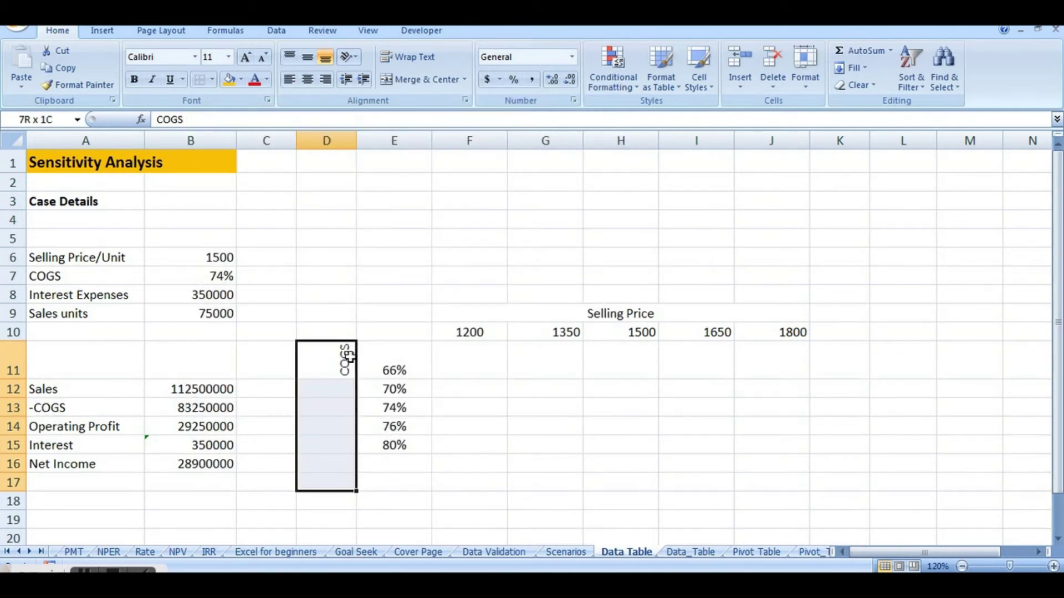
key(shift+Up)
key(shift+Up)
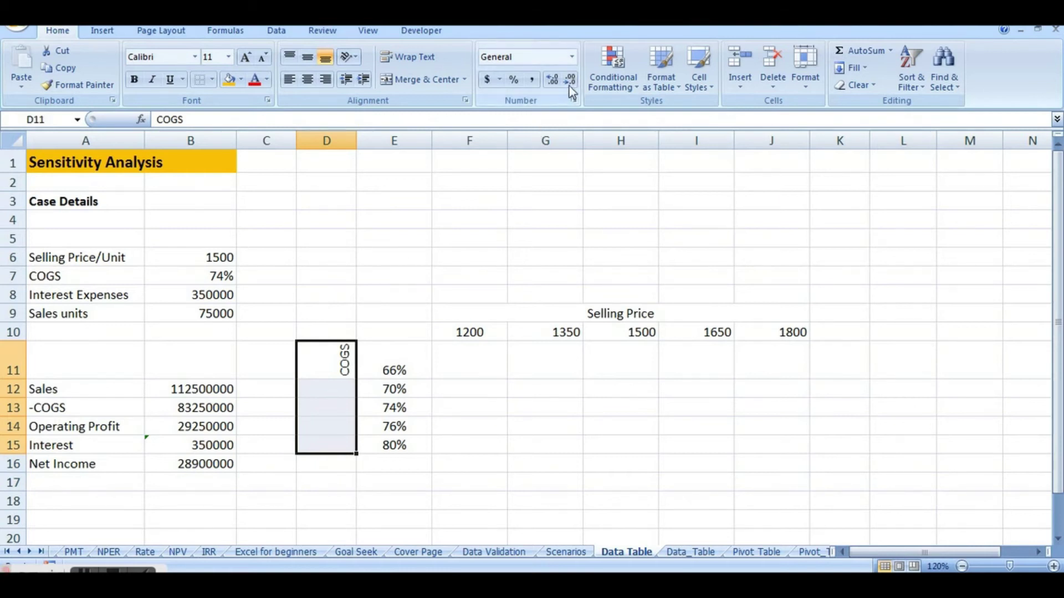
click(395, 79)
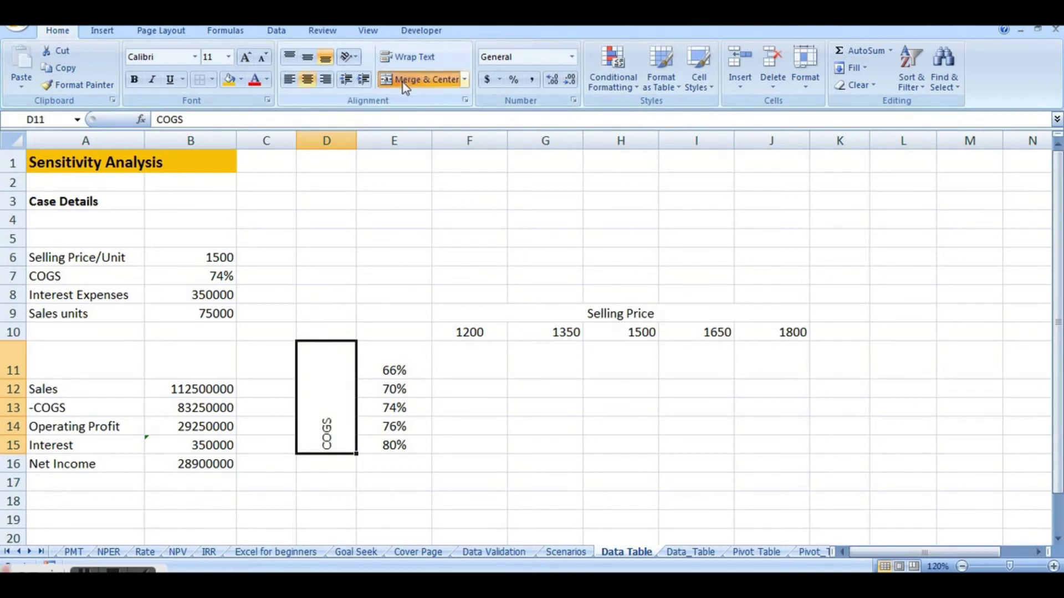
click(308, 62)
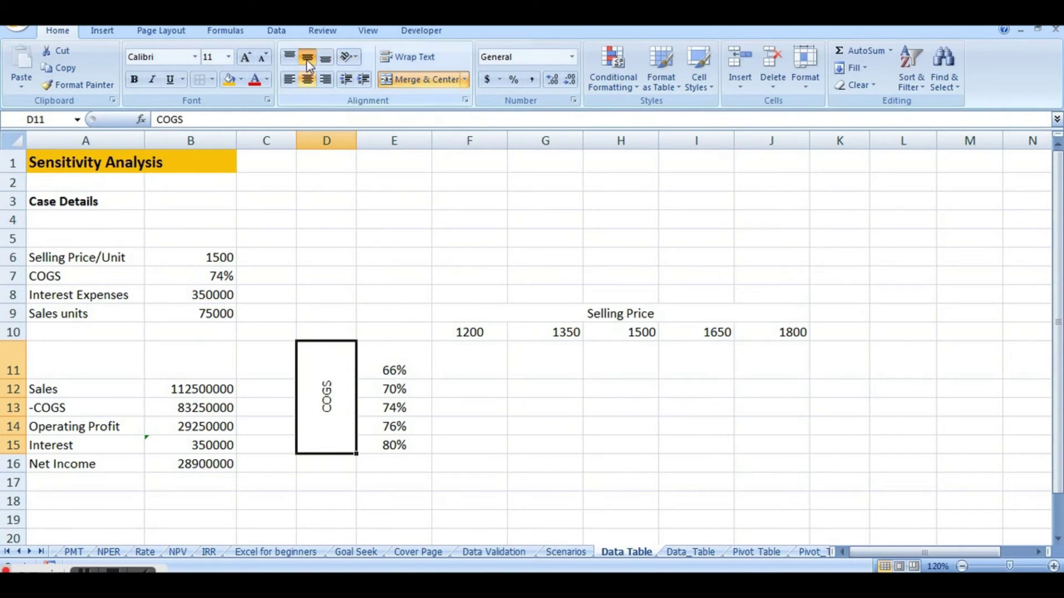
Fill the merged "COGS" and "Selling Price" headings with the same orange-yellow color as the sheet title
click(229, 80)
click(494, 318)
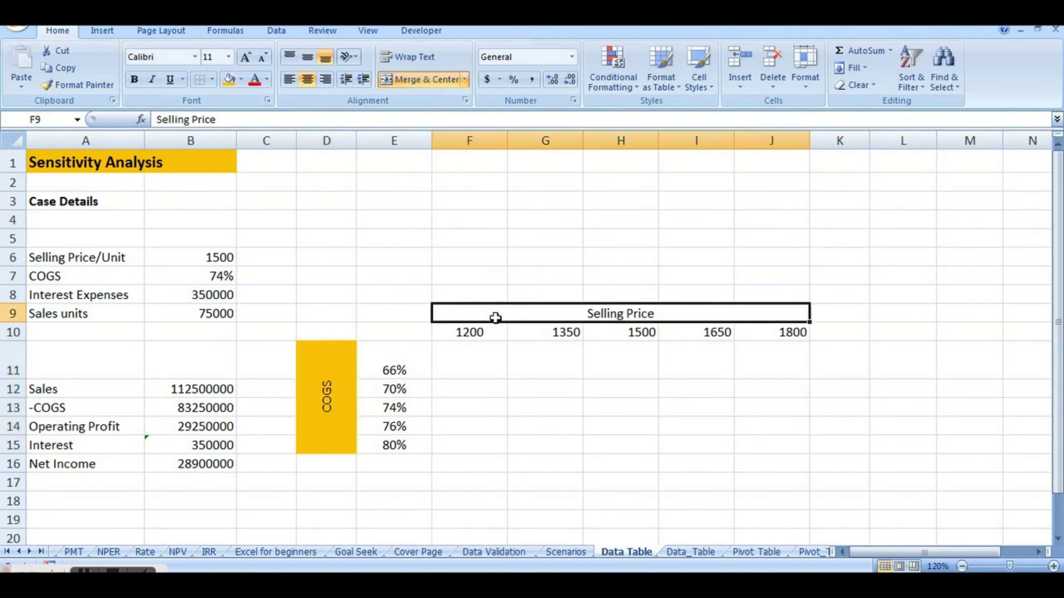
click(234, 78)
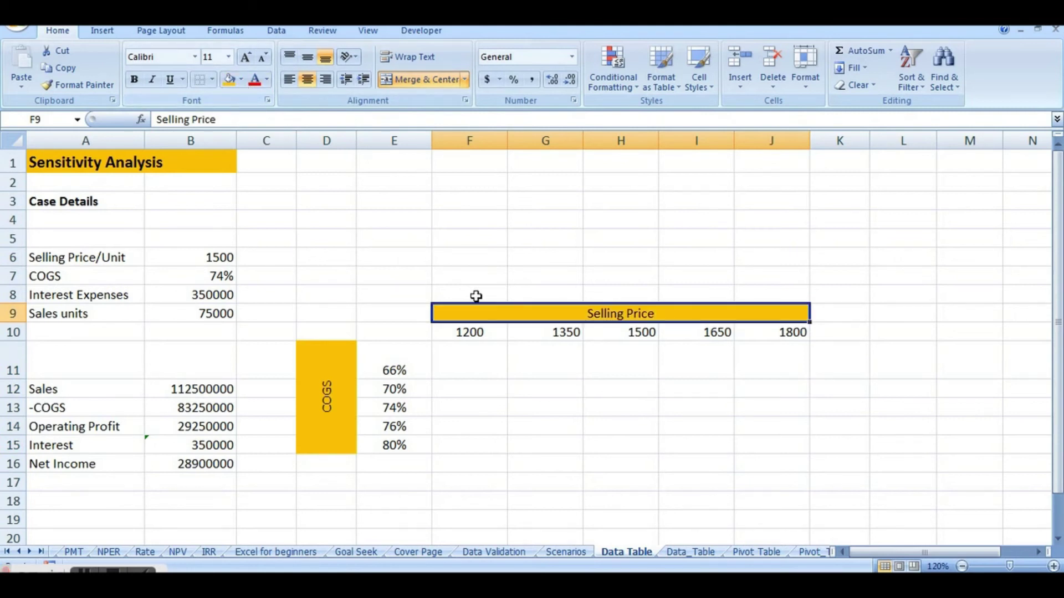
Apply all borders to F10:J15, covering the selling prices and the empty result grid beneath them
click(458, 331)
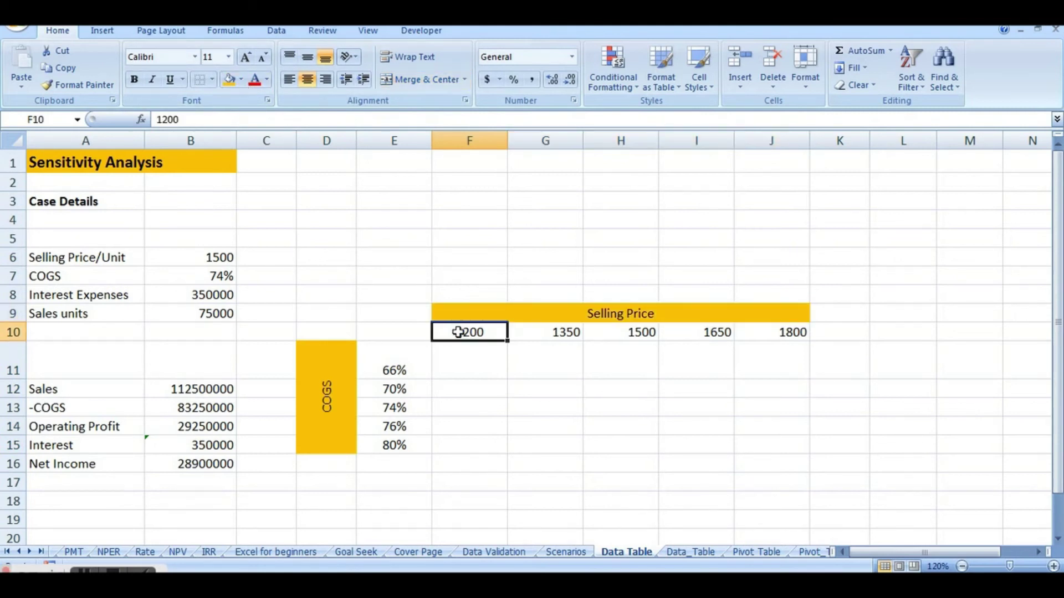
key(shift+Right)
key(shift+Right)
key(shift+Right)
key(shift+Right)
key(shift+Down)
key(shift+Down)
key(shift+Down)
key(shift+Down)
key(shift+Down)
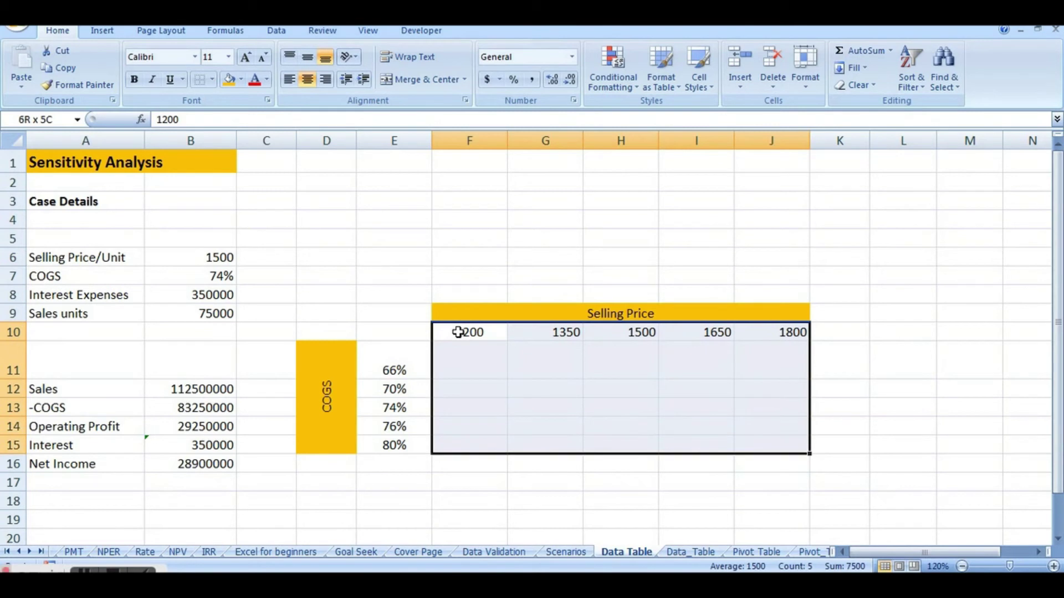
click(211, 78)
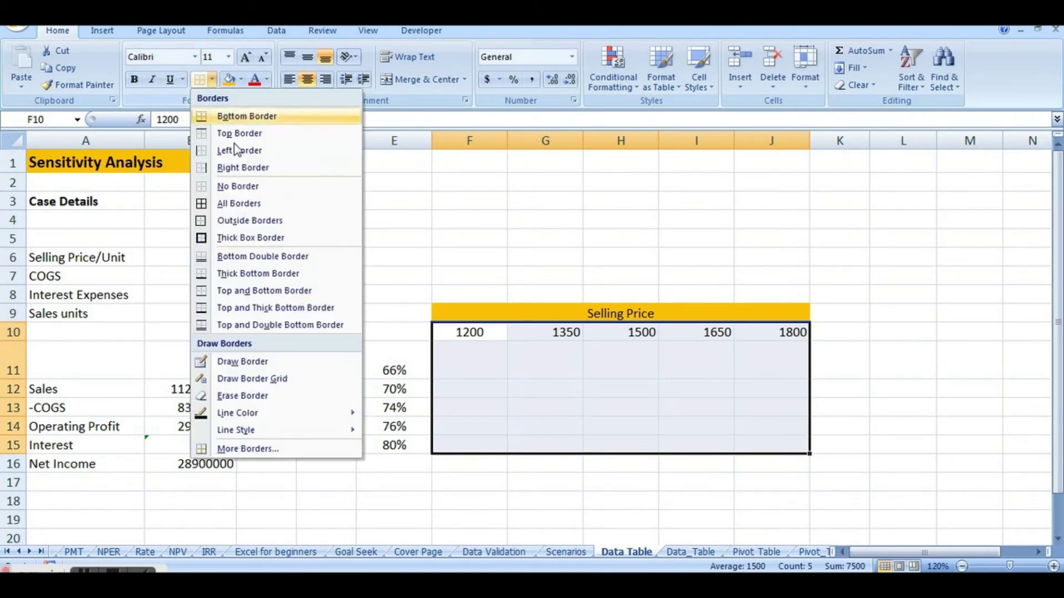
click(239, 204)
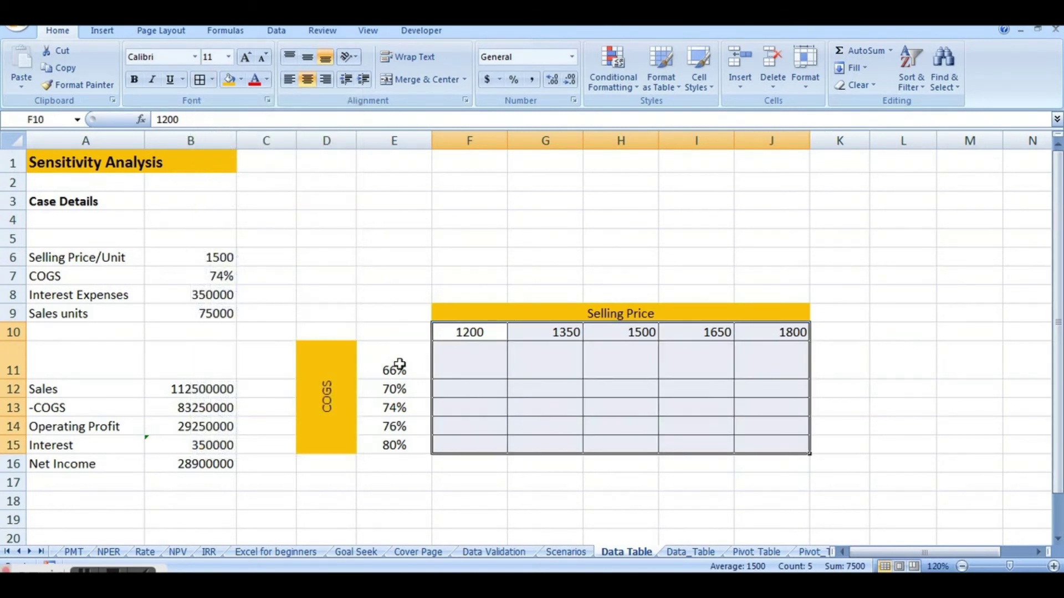
Apply all borders to the COGS percentages in E11:E15
click(399, 366)
key(shift+Down)
key(shift+Down)
key(shift+Down)
key(shift+Down)
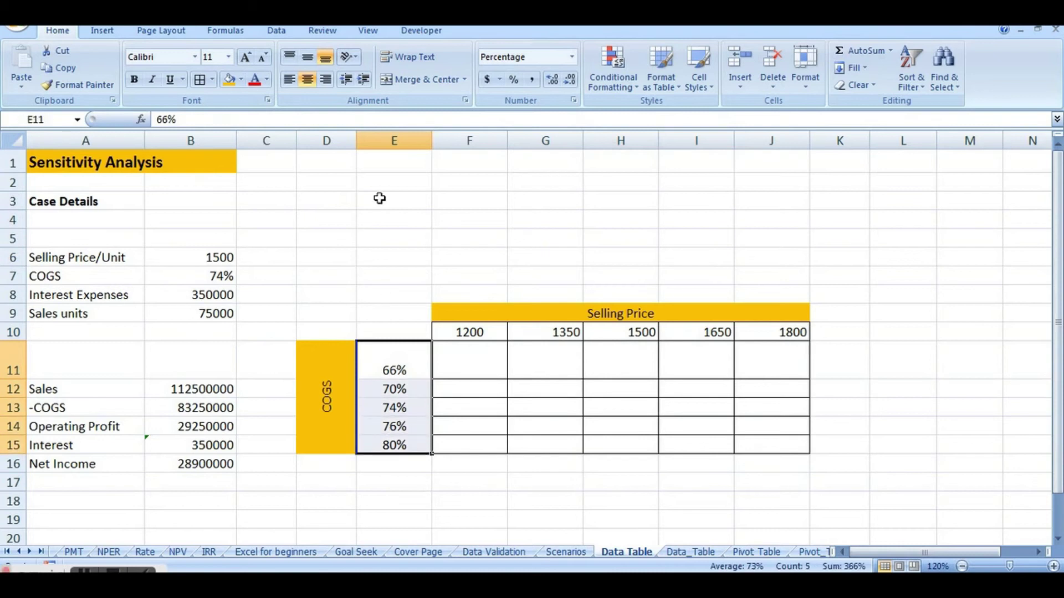
click(199, 80)
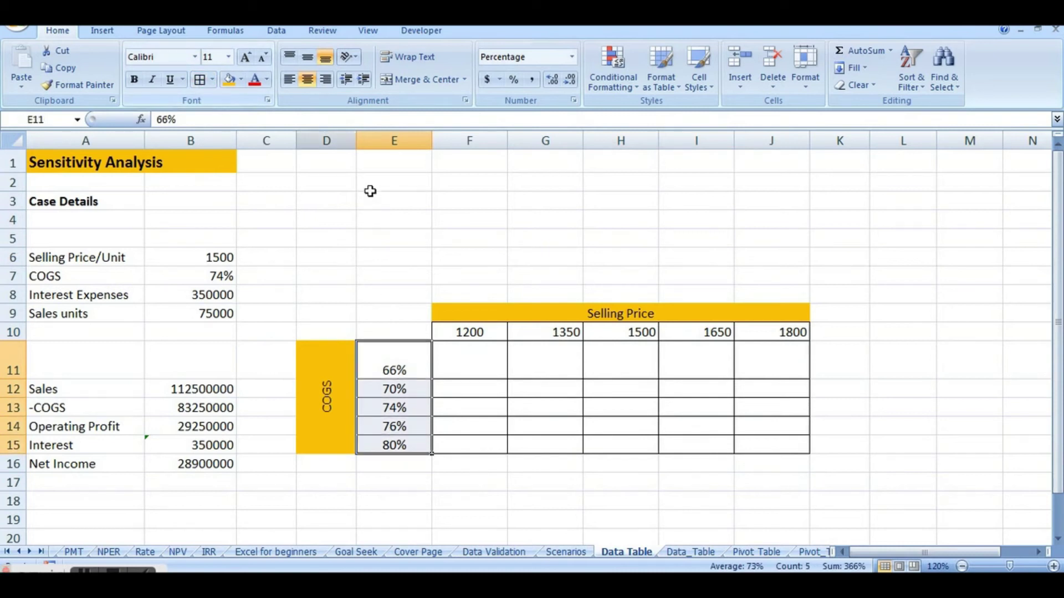
Link corner cell E10 of the table to the Net Income value with the formula =B16
click(400, 335)
text(=)
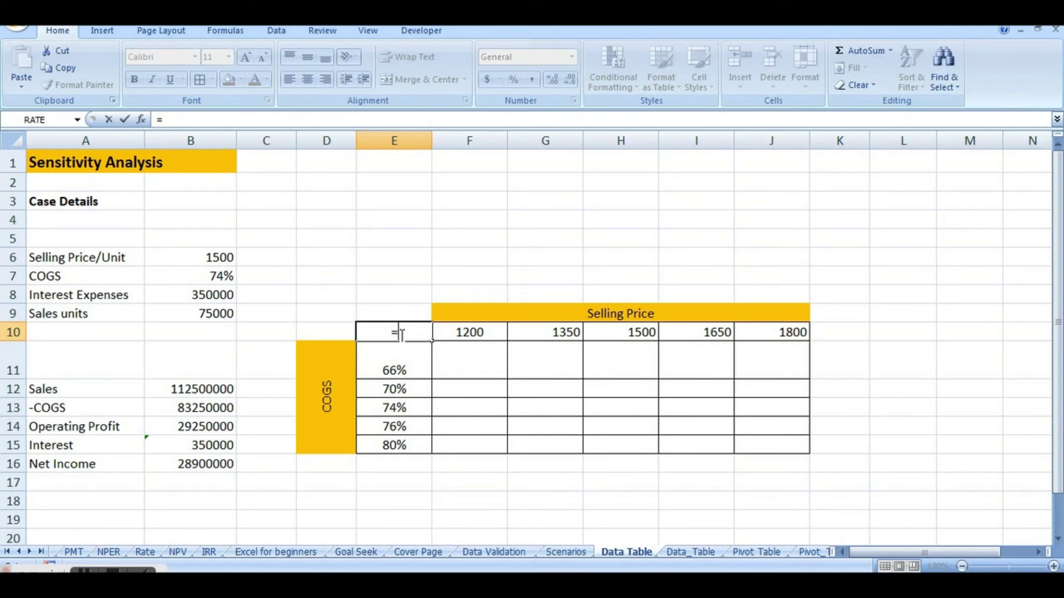
click(213, 463)
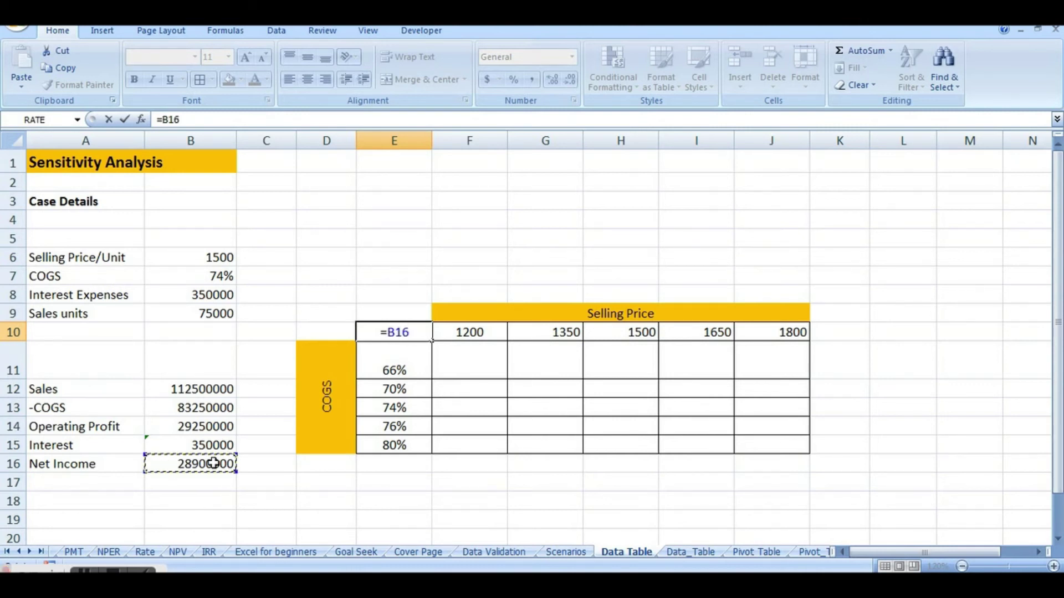
key(Return)
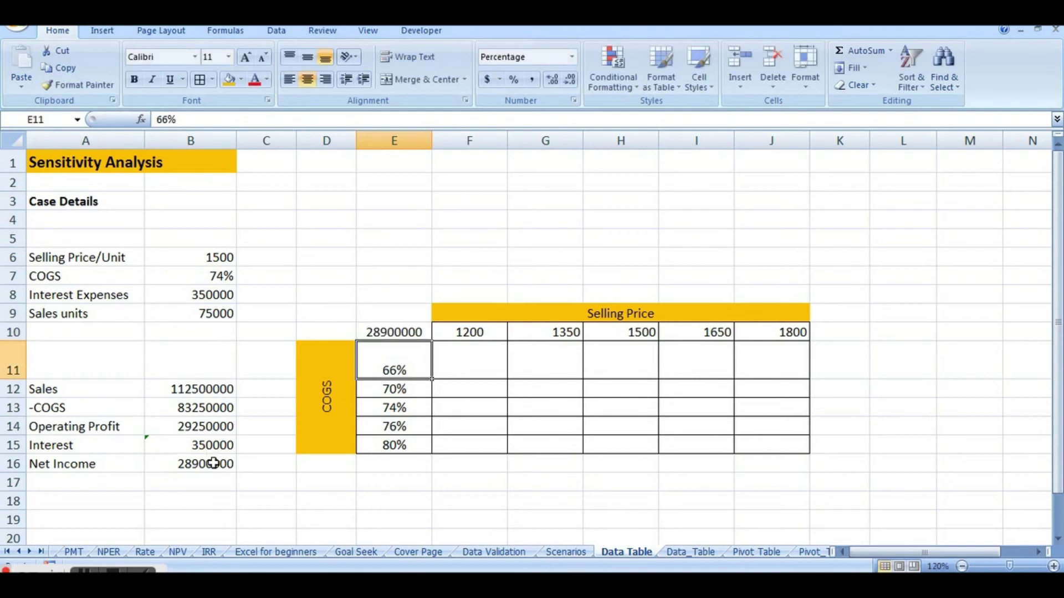
click(399, 334)
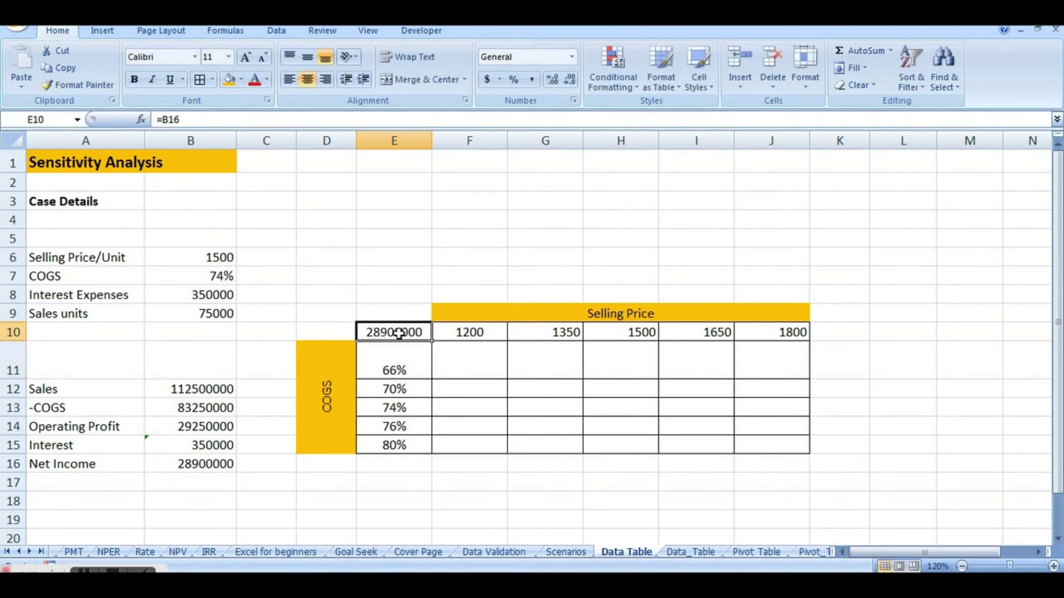
key(Down)
key(Up)
key(Down)
key(Up)
key(Right)
key(Left)
key(Right)
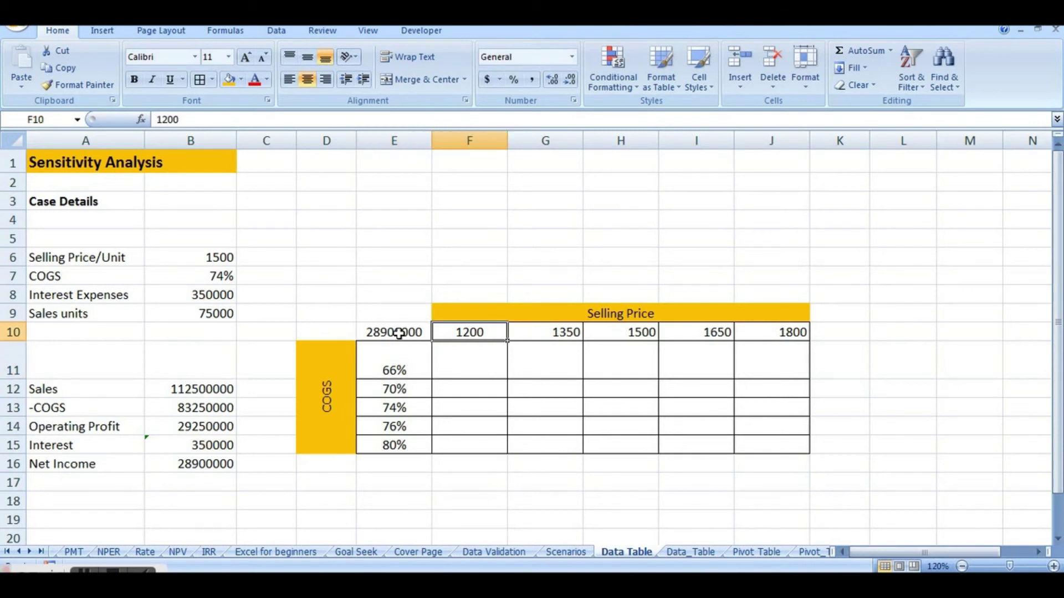
key(Left)
key(Down)
Select the whole table range E10:J15 and open the What-If Analysis Data Table dialog for it
key(Up)
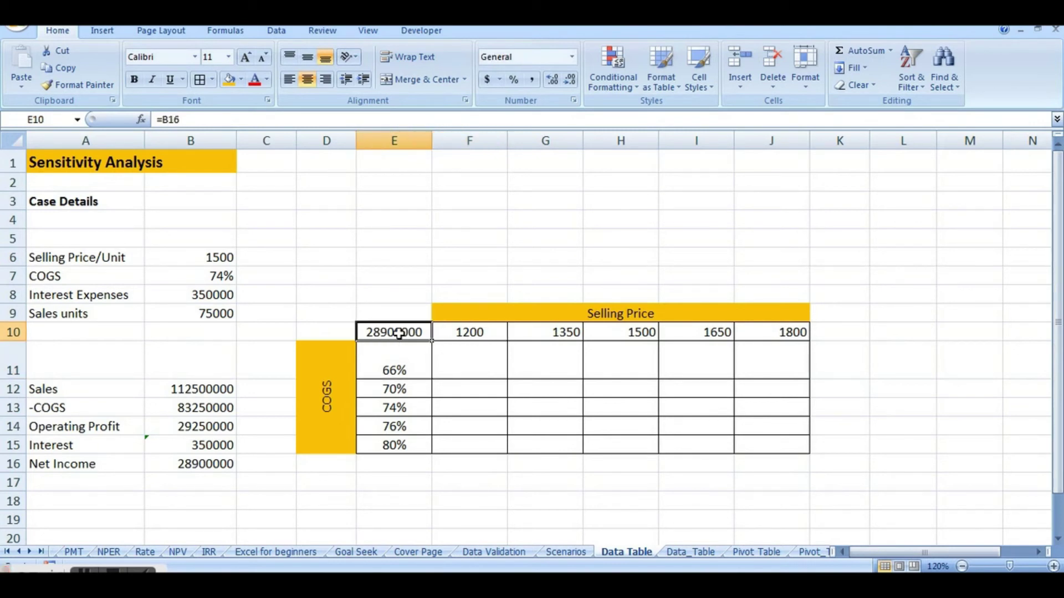
key(shift+Right)
key(shift+Right)
key(shift+Right)
key(shift+Right)
key(shift+Right)
key(shift+Down)
key(shift+Down)
key(shift+Down)
key(shift+Down)
key(shift+Down)
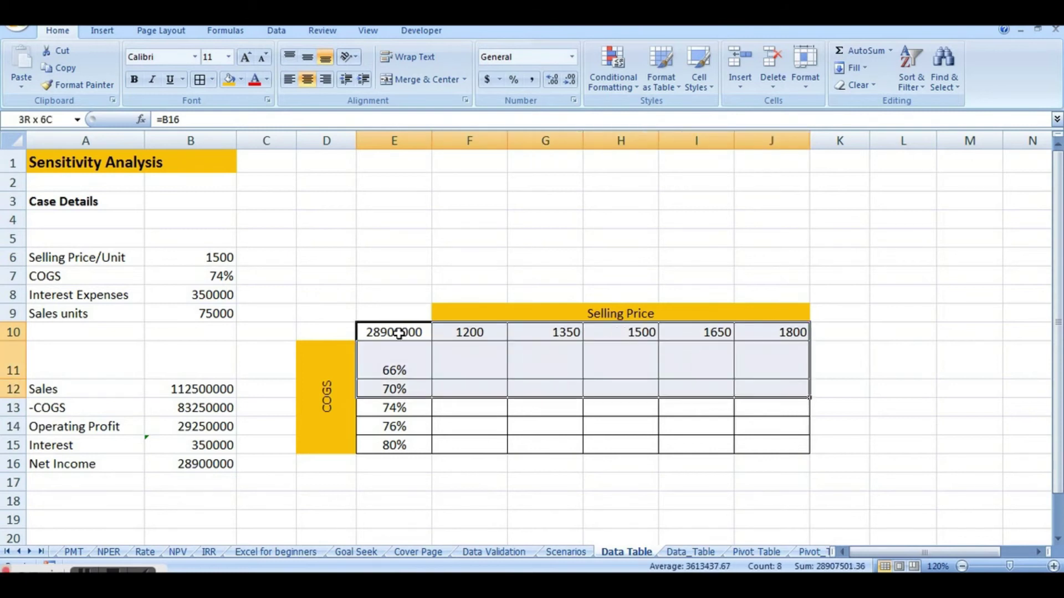
click(278, 32)
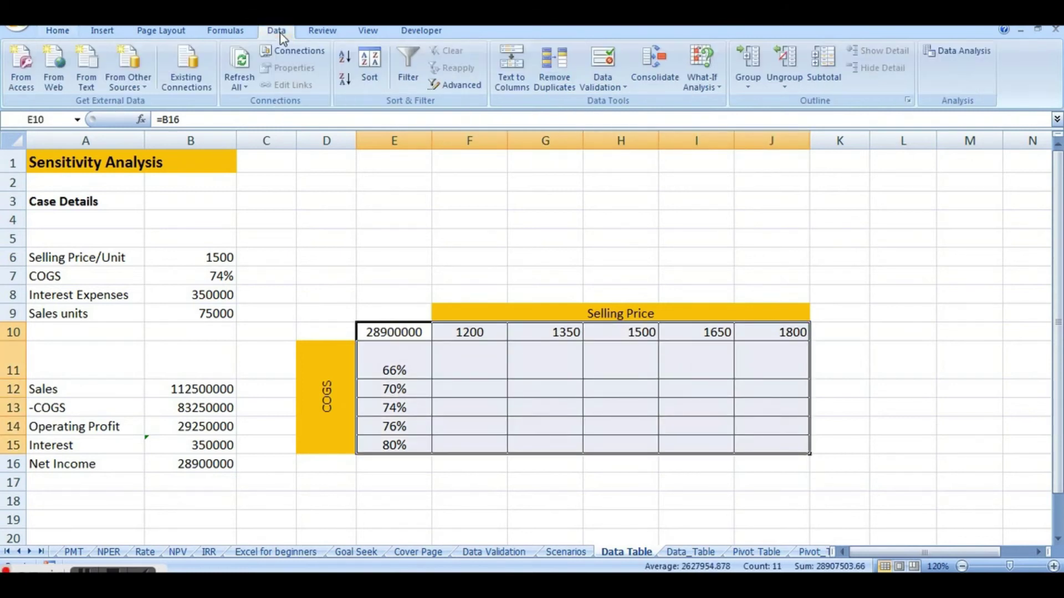
click(705, 88)
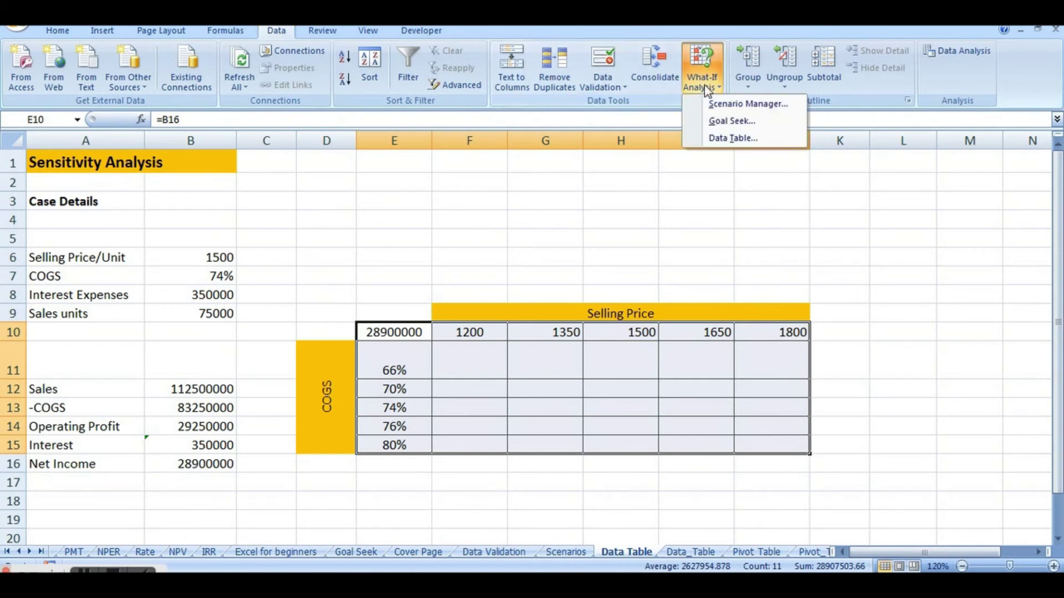
click(715, 138)
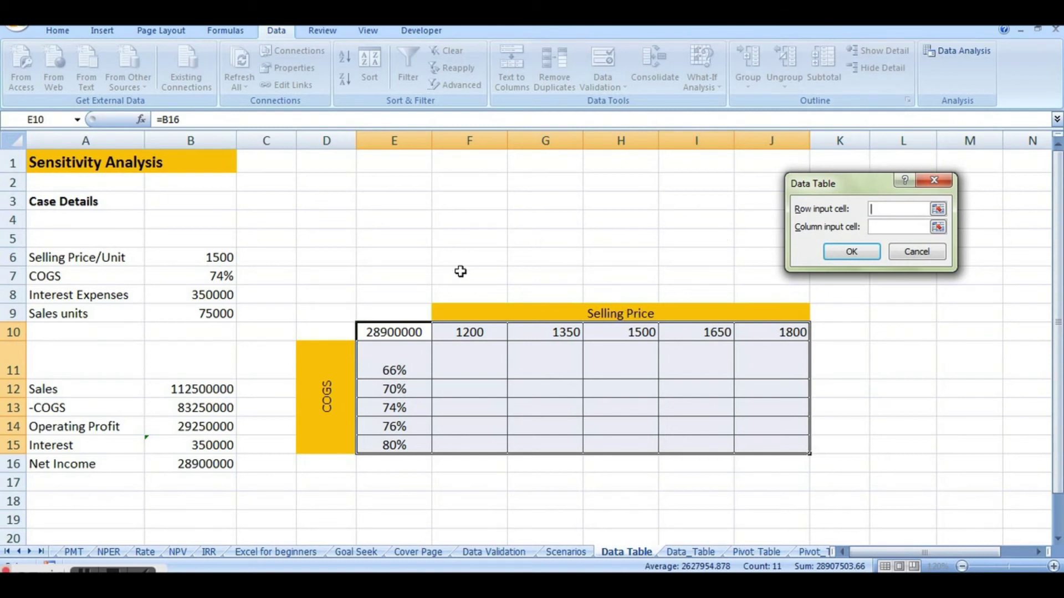
Create the data table with Selling Price/Unit cell B6 as row input and COGS cell B7 as column input
click(223, 255)
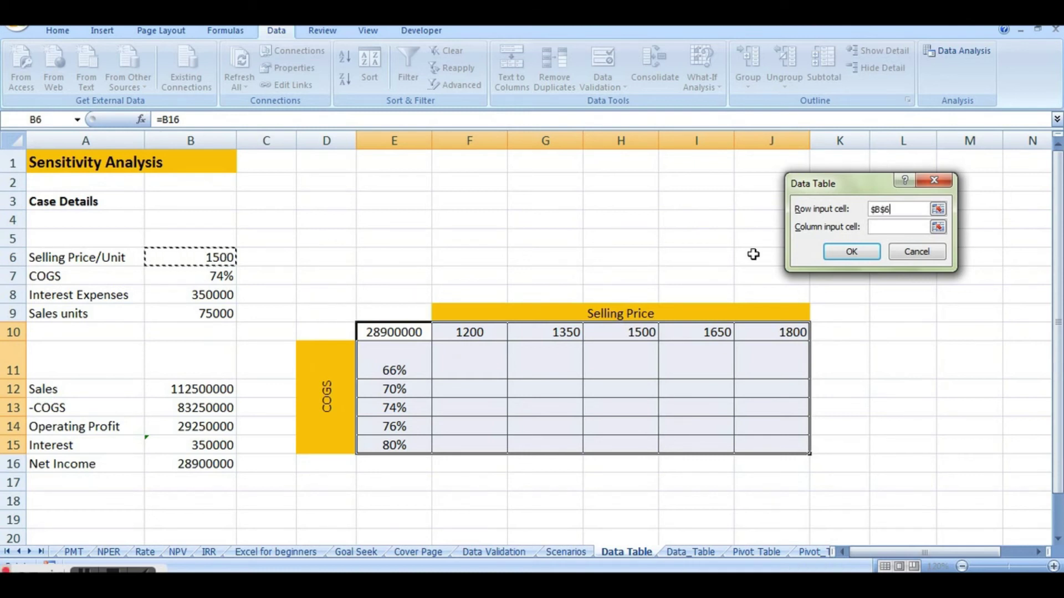
click(890, 226)
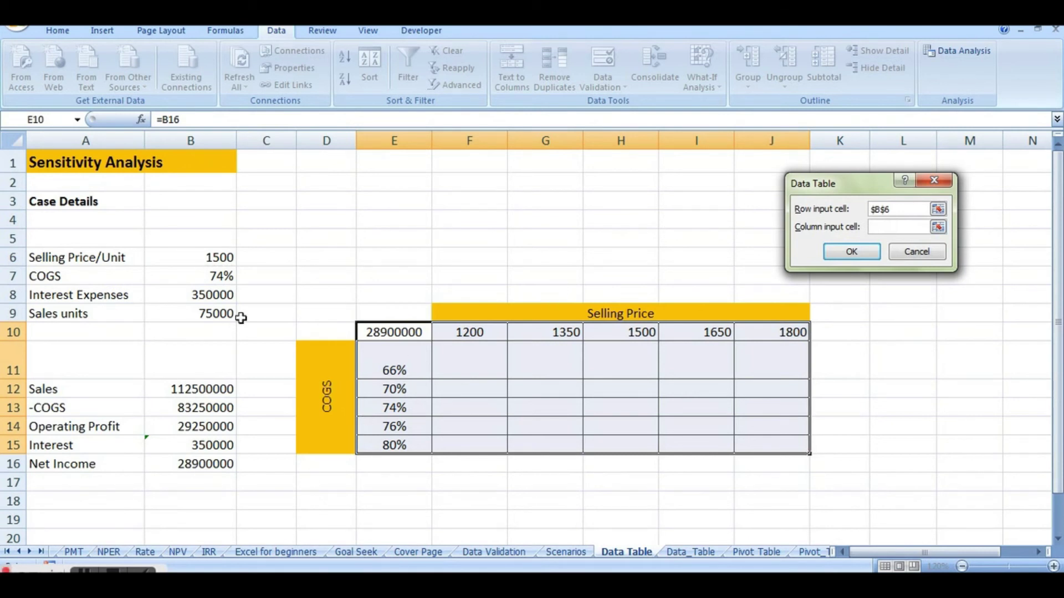
click(218, 274)
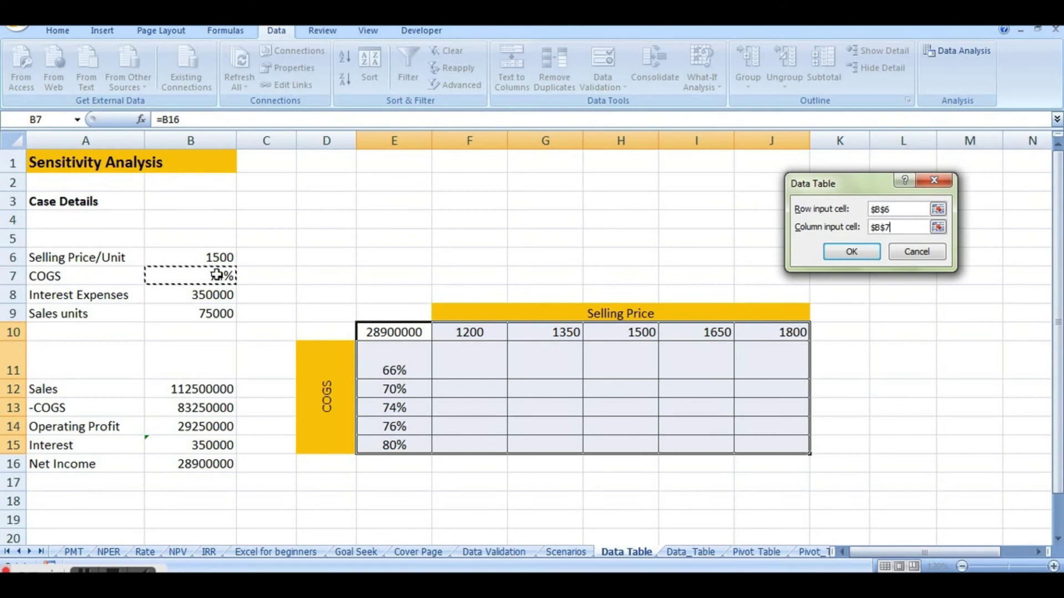
click(845, 248)
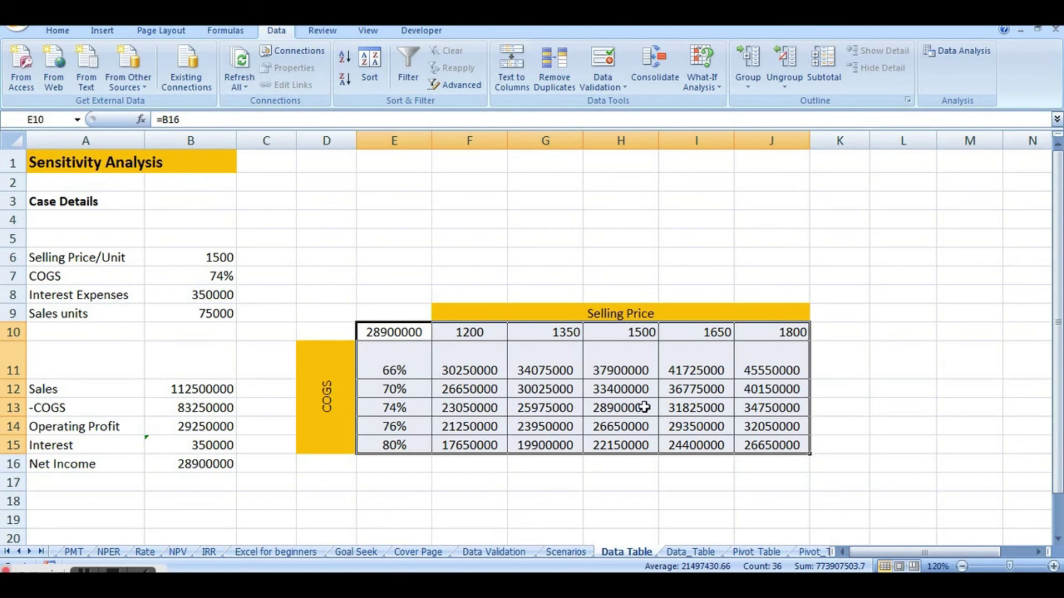
Examine the data table's net income results across the COGS and selling price combinations, along with its headings and linked corner cell
click(768, 427)
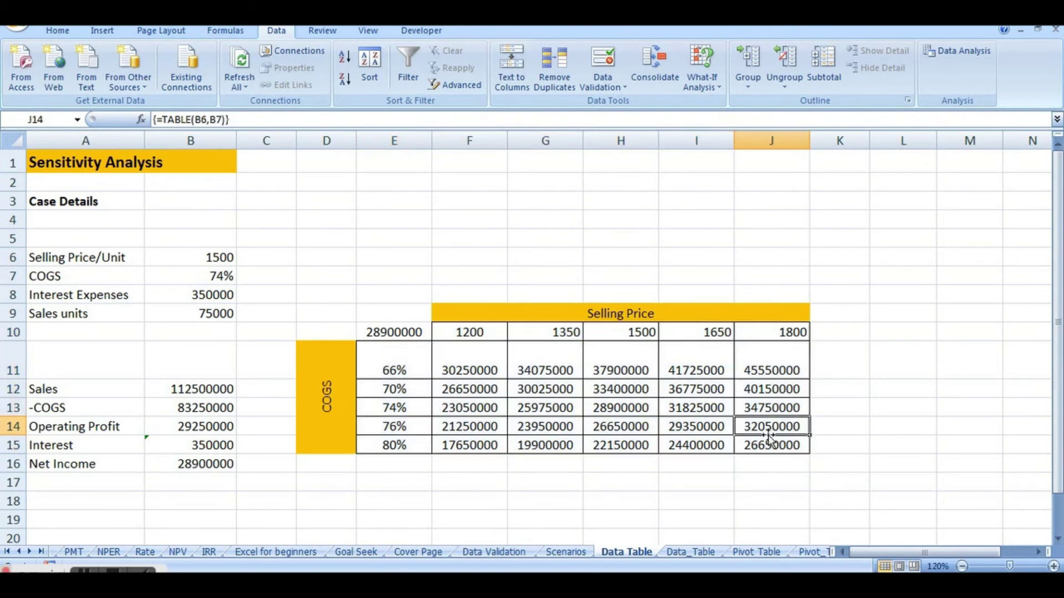
key(Down)
key(Left)
key(Left)
key(Left)
key(Left)
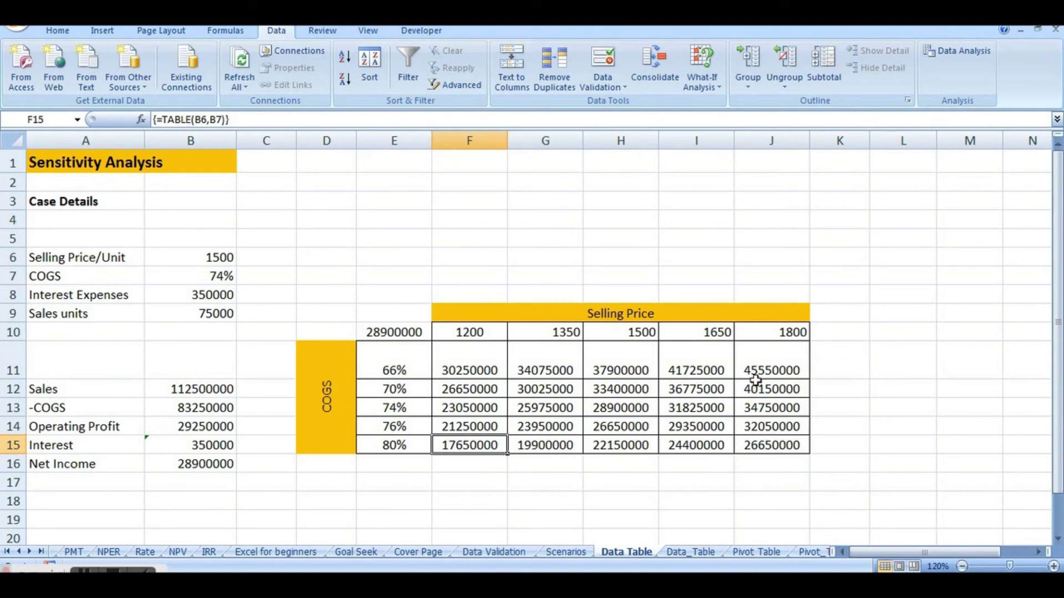
click(385, 446)
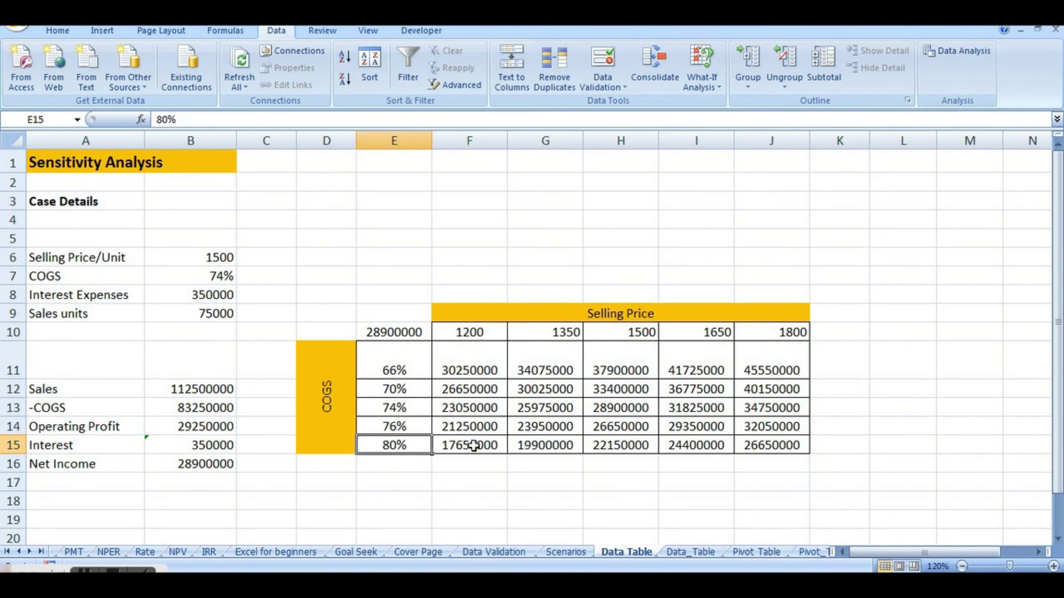
click(491, 331)
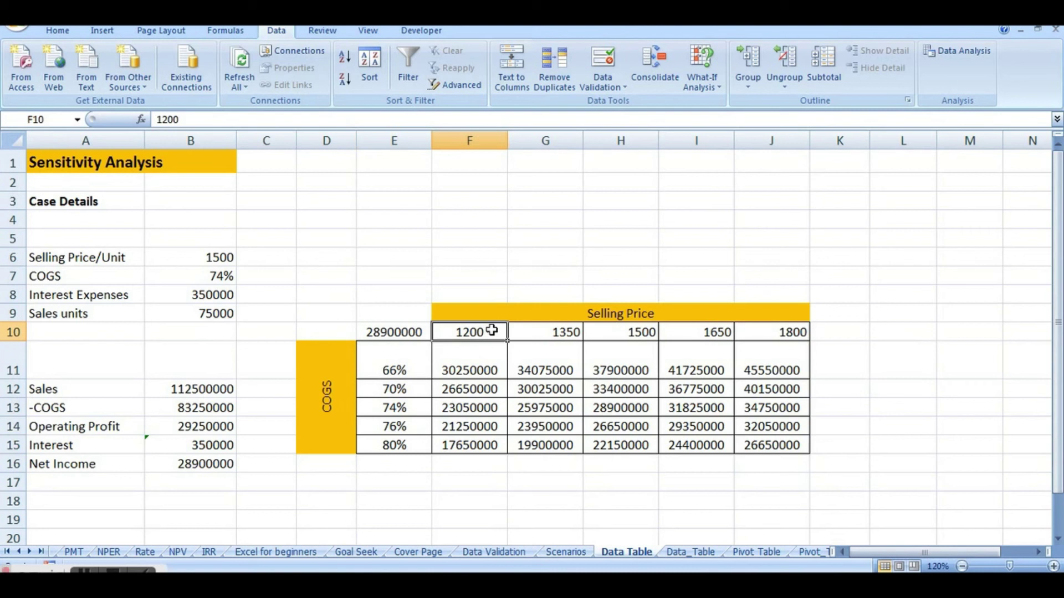
click(472, 437)
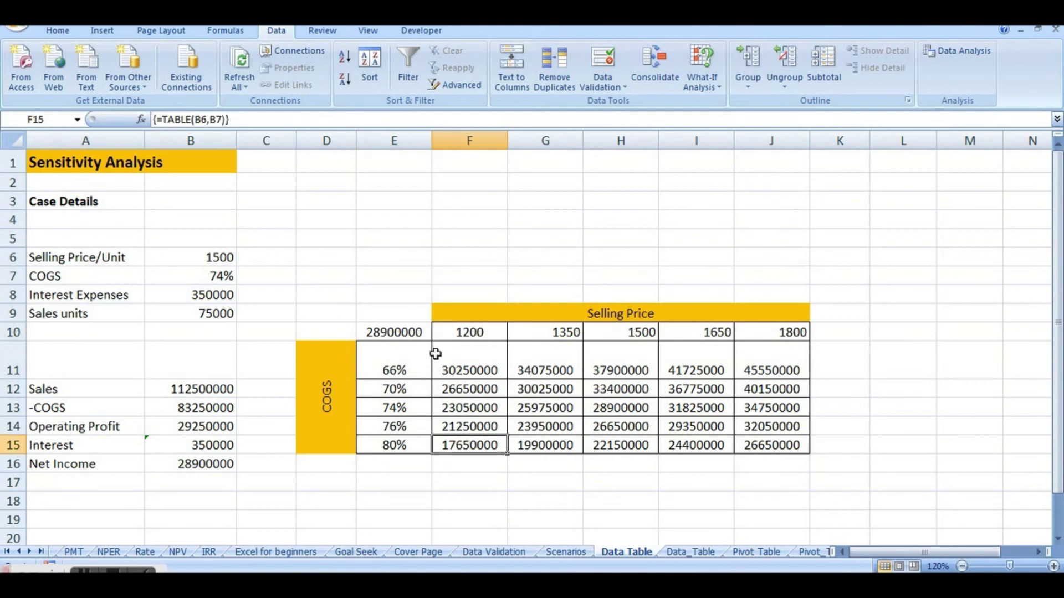
click(413, 349)
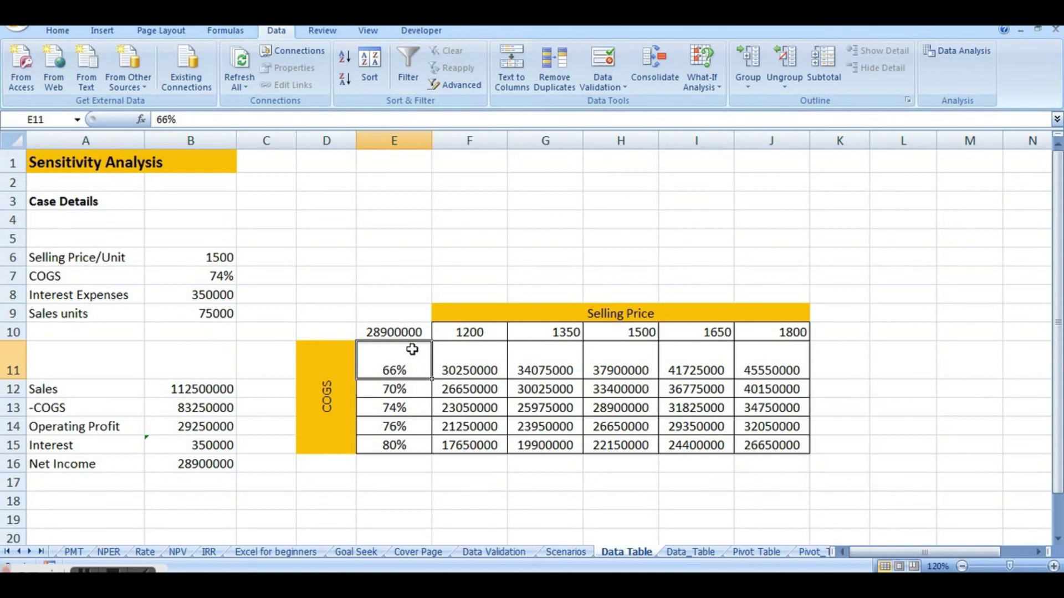
click(789, 352)
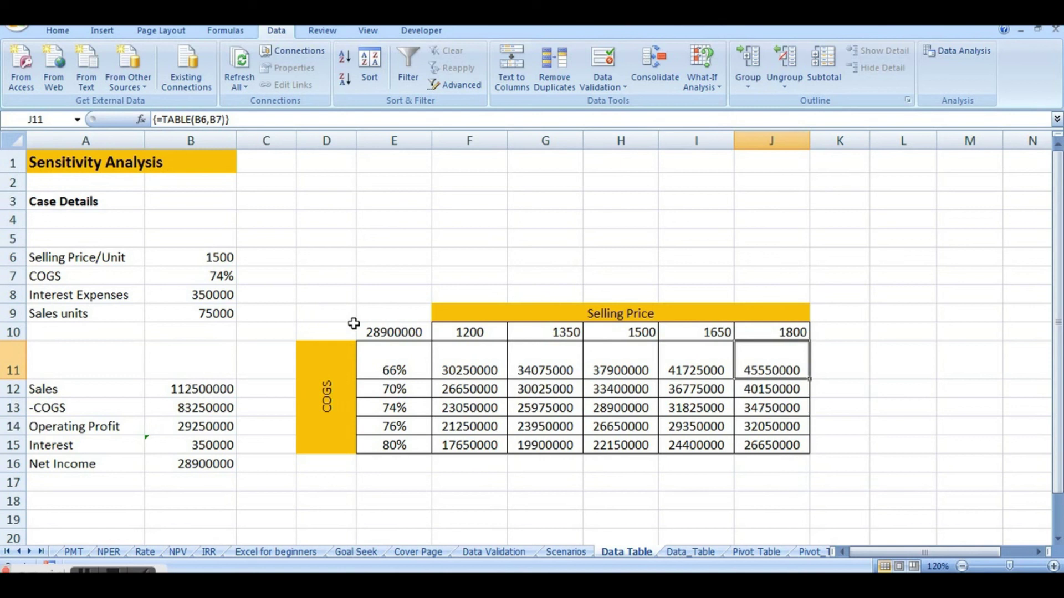
click(498, 313)
click(317, 379)
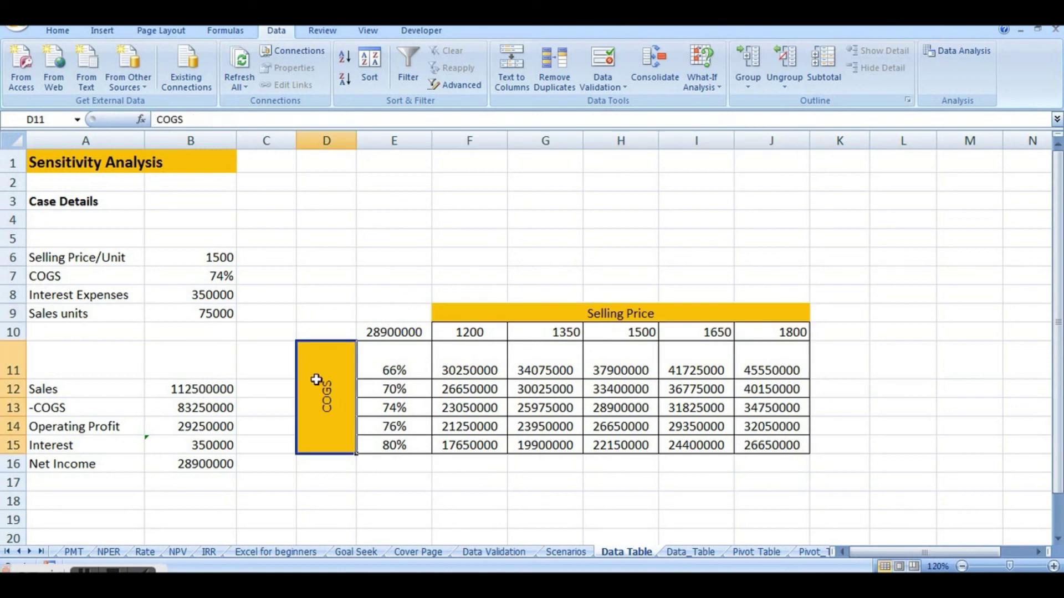
click(393, 331)
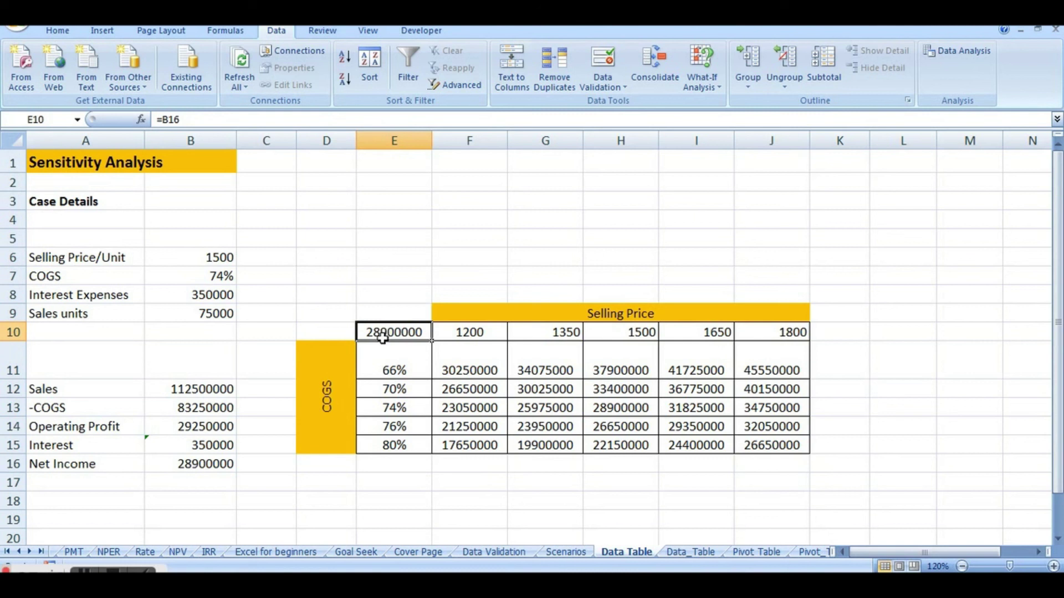